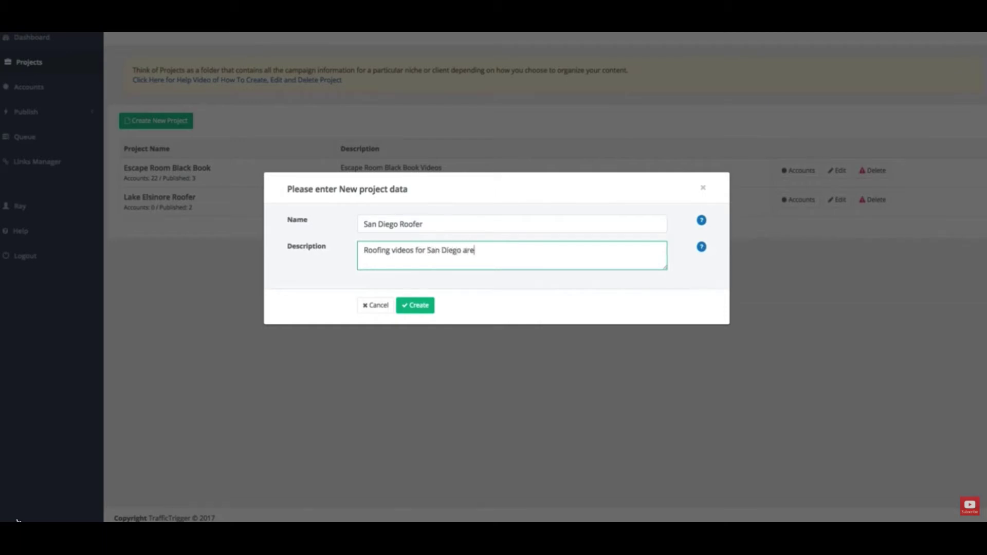
- Create the San Diego Roofer project, described as roofing videos for San Diego
click(413, 306)
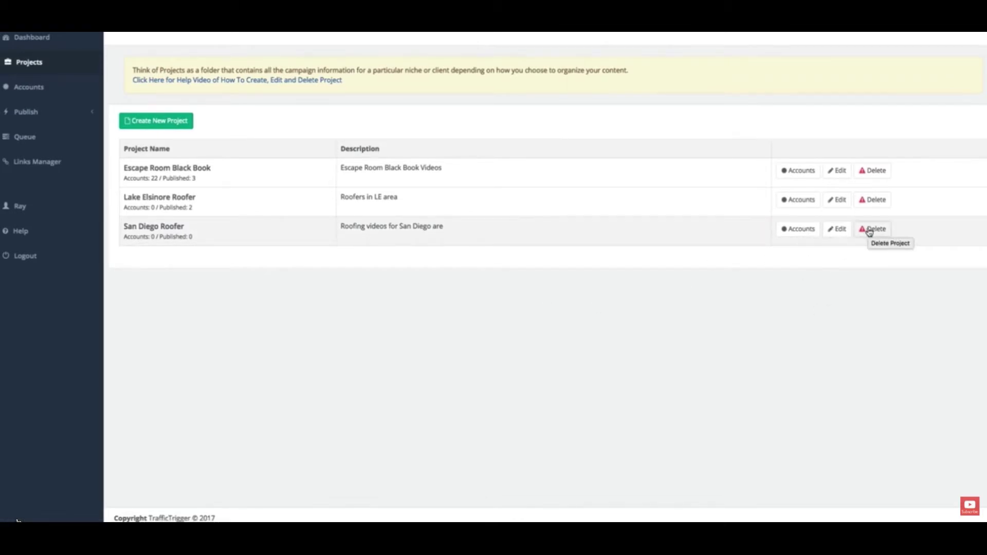
- Open San Diego Roofer's accounts and expand the empty Twitter and Pinterest login entries
click(838, 231)
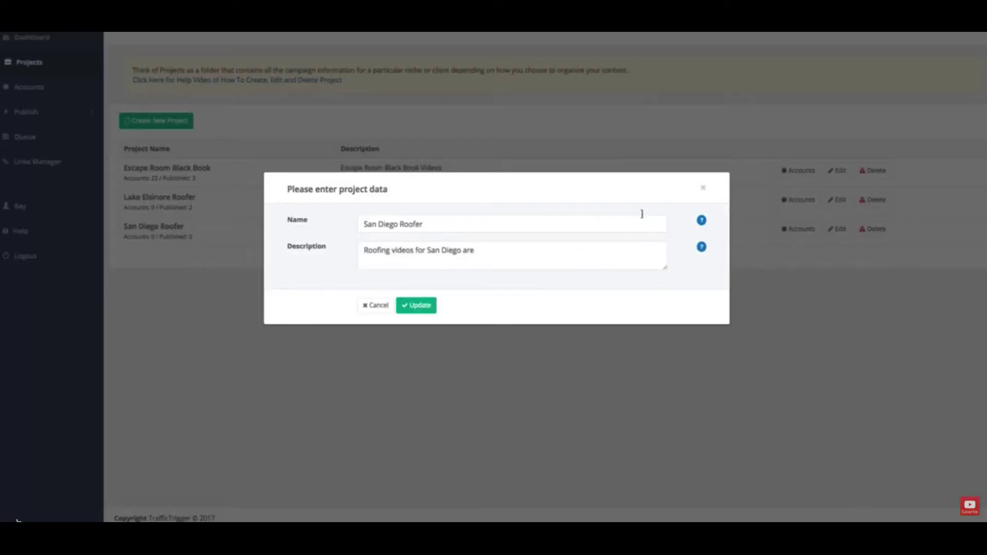
click(702, 188)
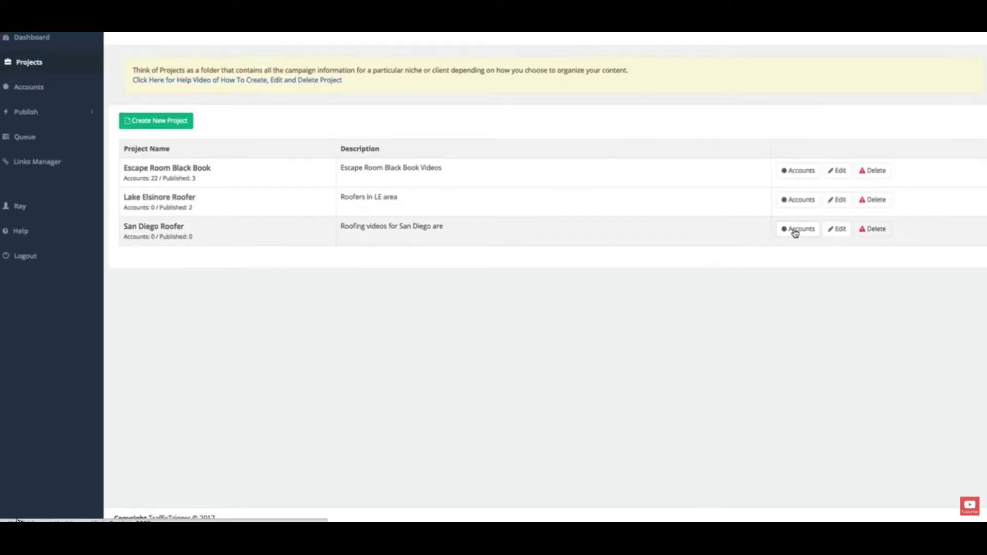
click(789, 232)
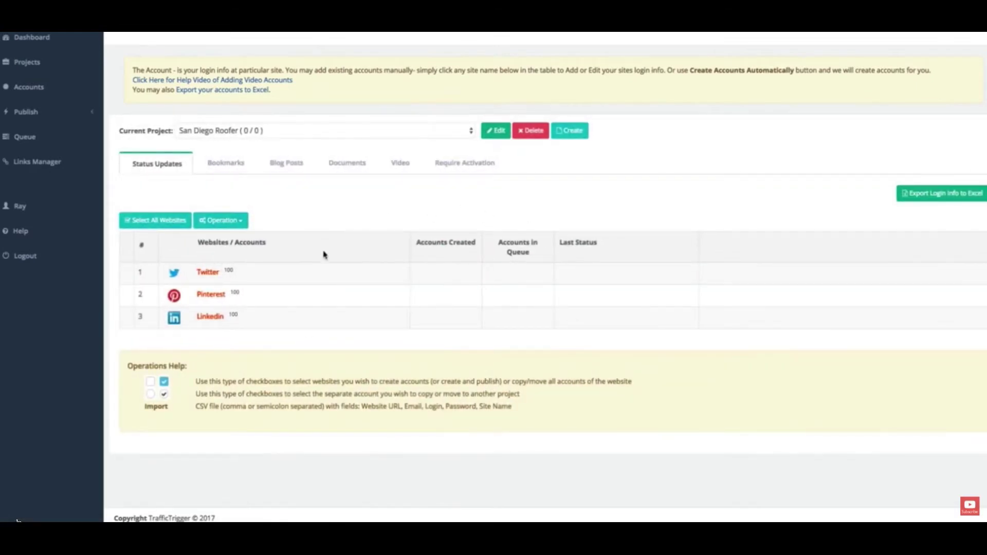
click(208, 272)
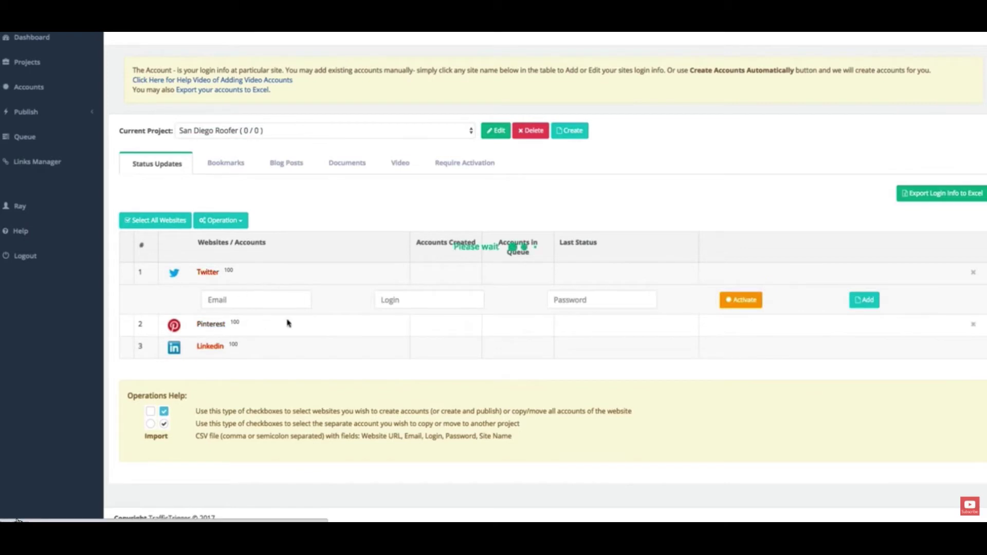
click(287, 323)
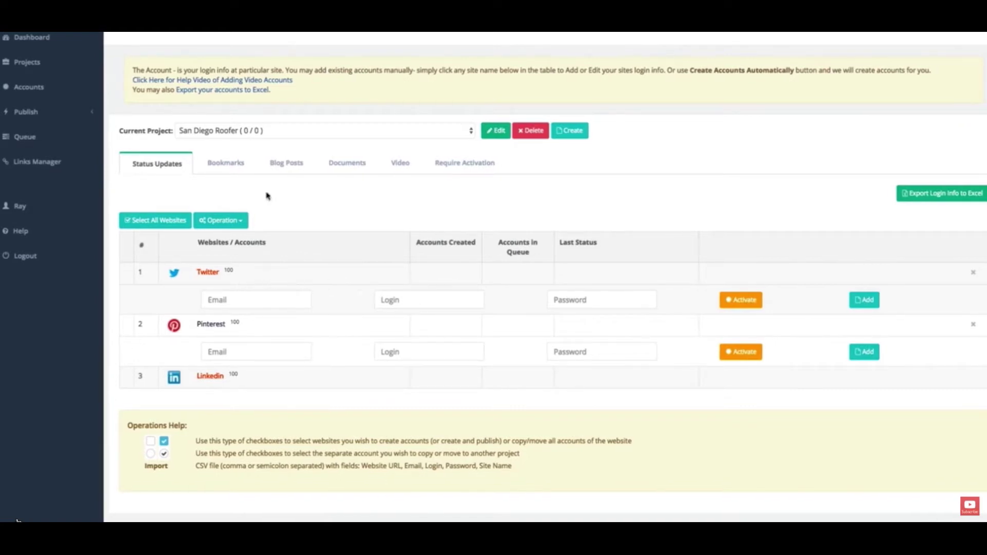
- Switch to Lake Elsinore Roofer and select its Twitter, Pinterest and LinkedIn accounts
click(263, 135)
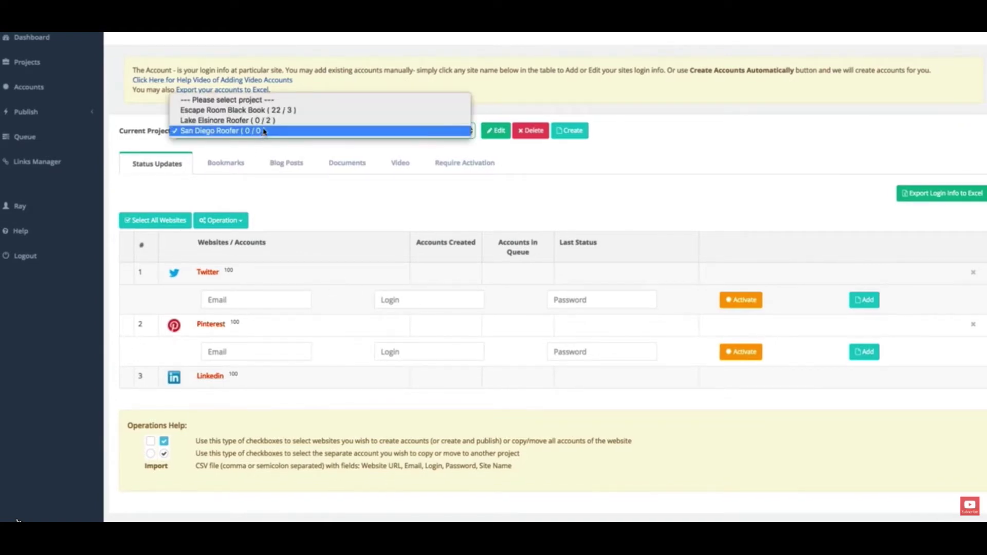
click(264, 121)
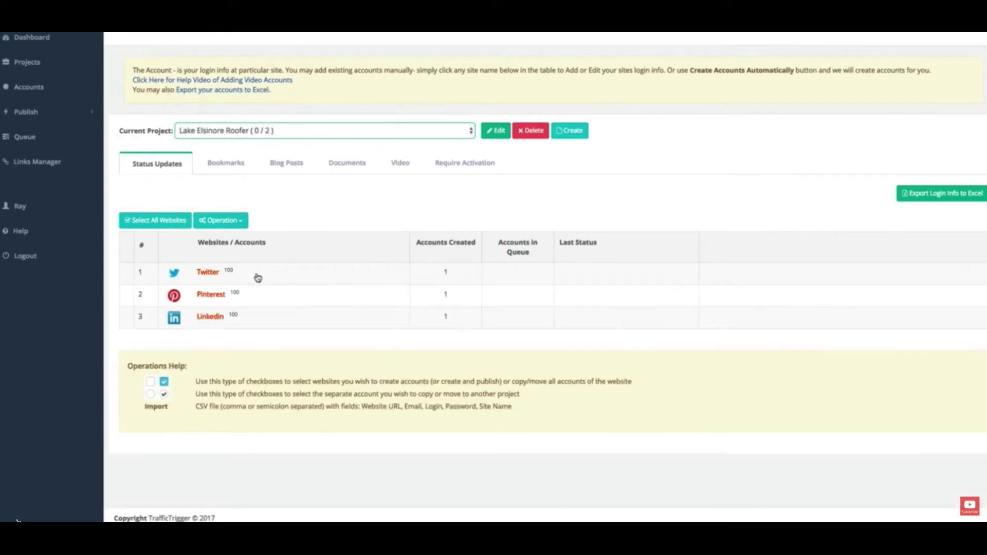
click(217, 272)
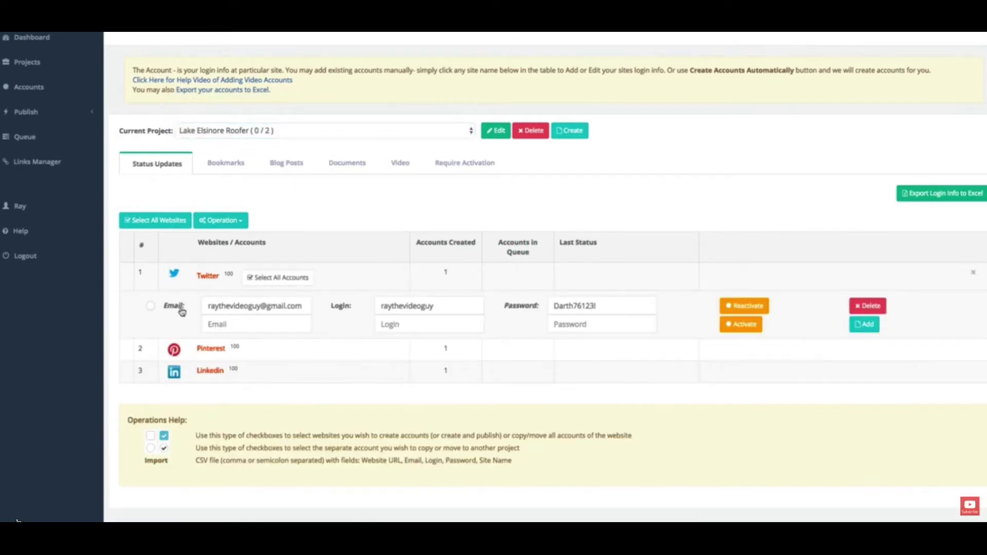
click(210, 350)
click(210, 427)
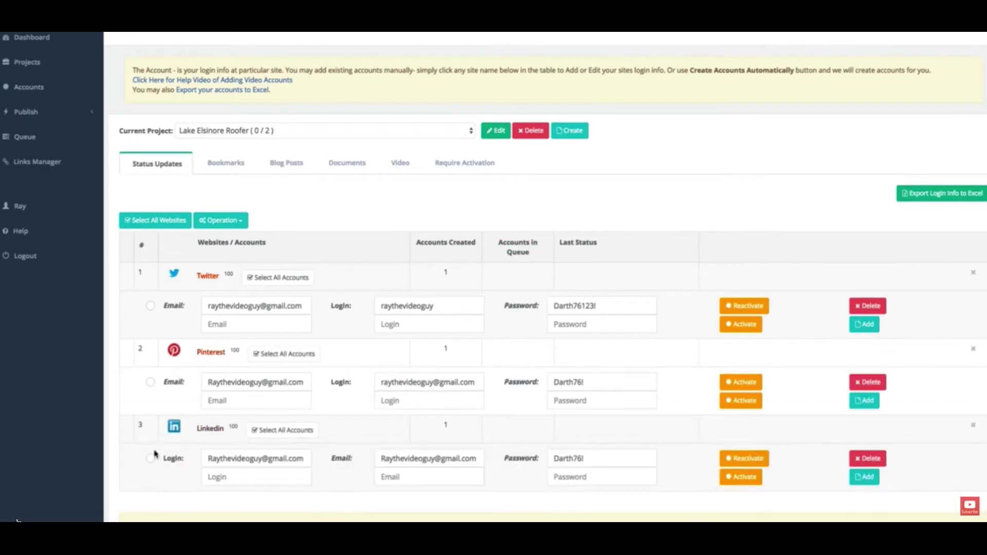
click(150, 458)
click(150, 382)
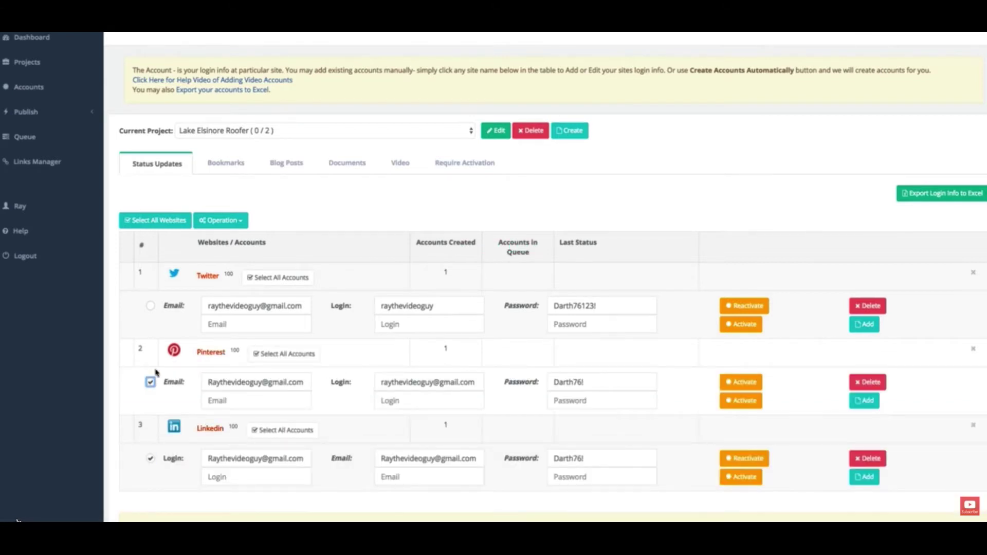
click(151, 307)
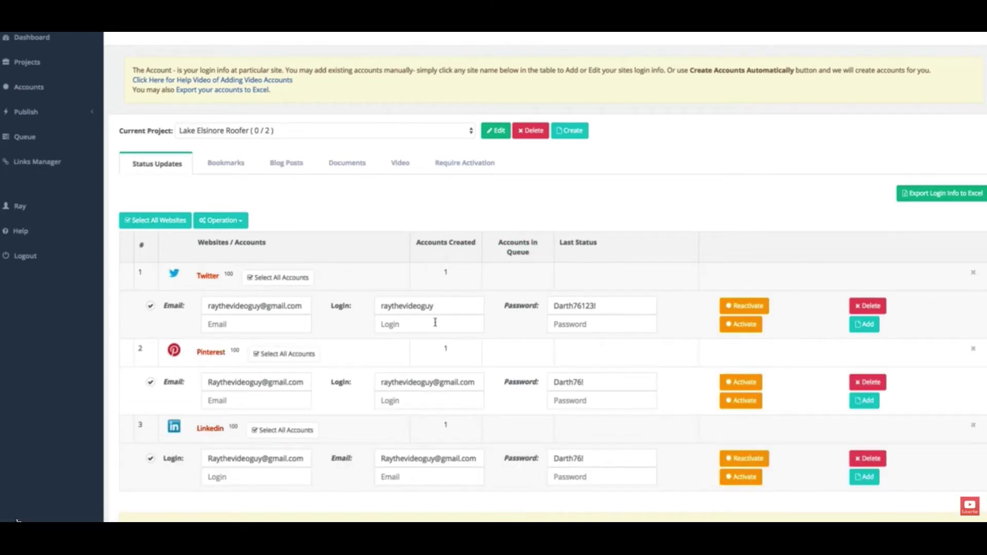
- Copy the three selected accounts into the San Diego Roofer project
click(245, 223)
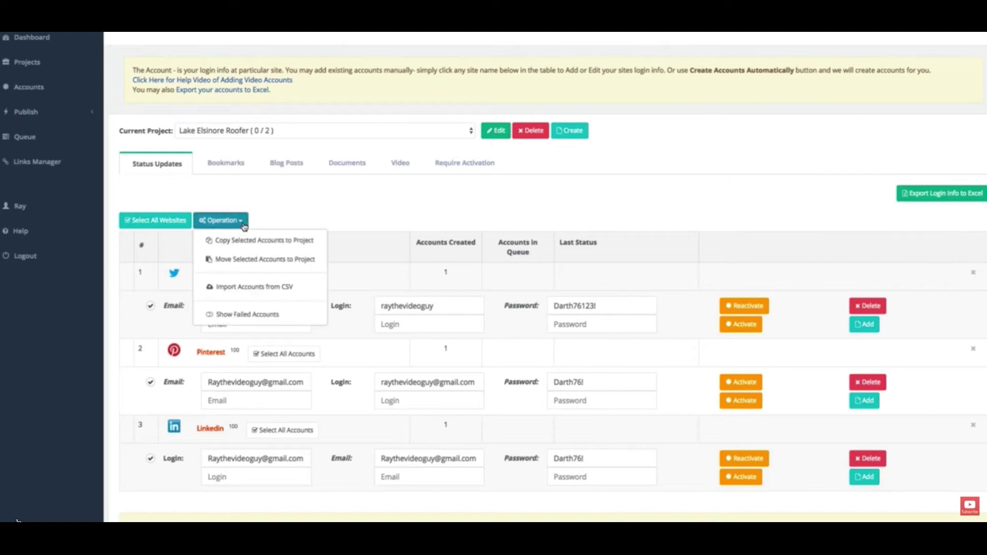
click(270, 244)
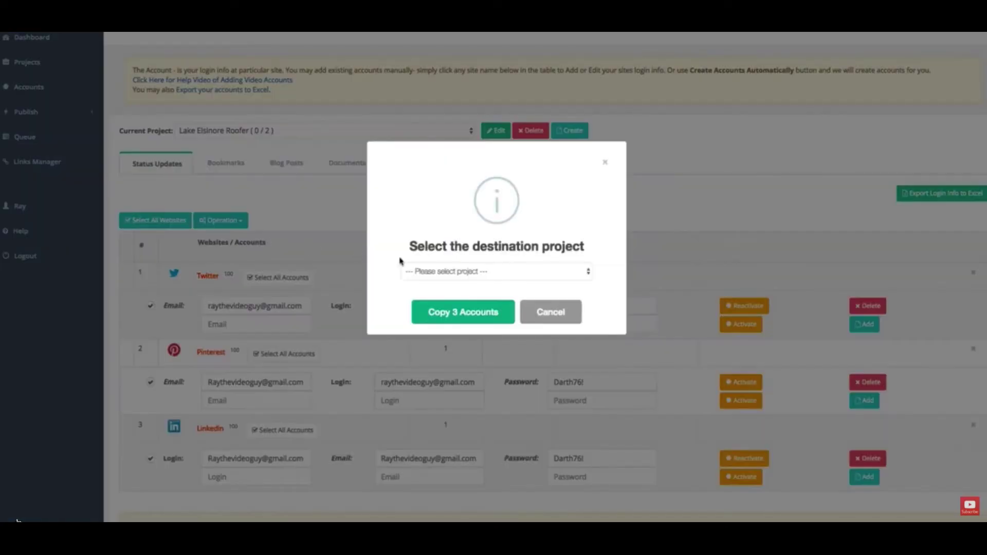
click(469, 271)
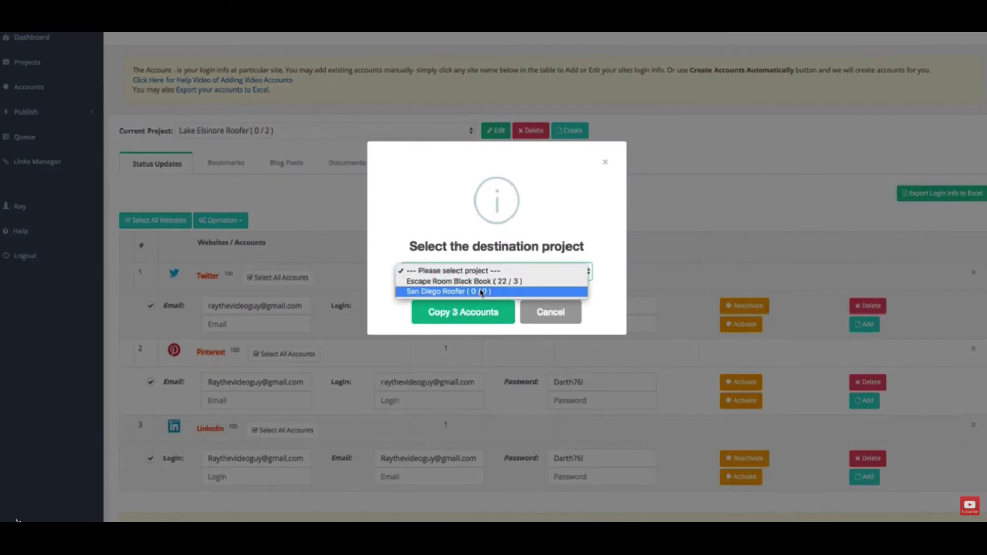
click(483, 291)
click(472, 313)
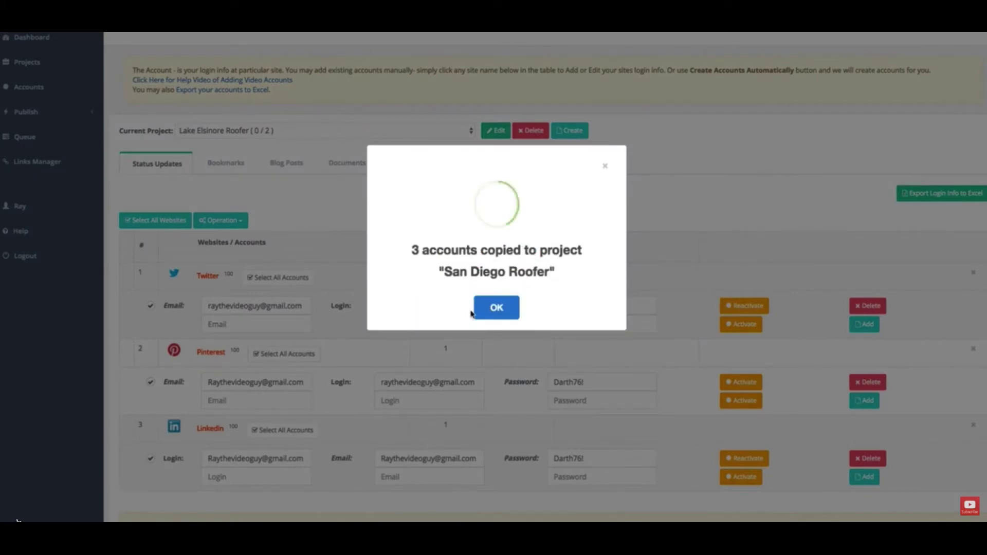
click(496, 309)
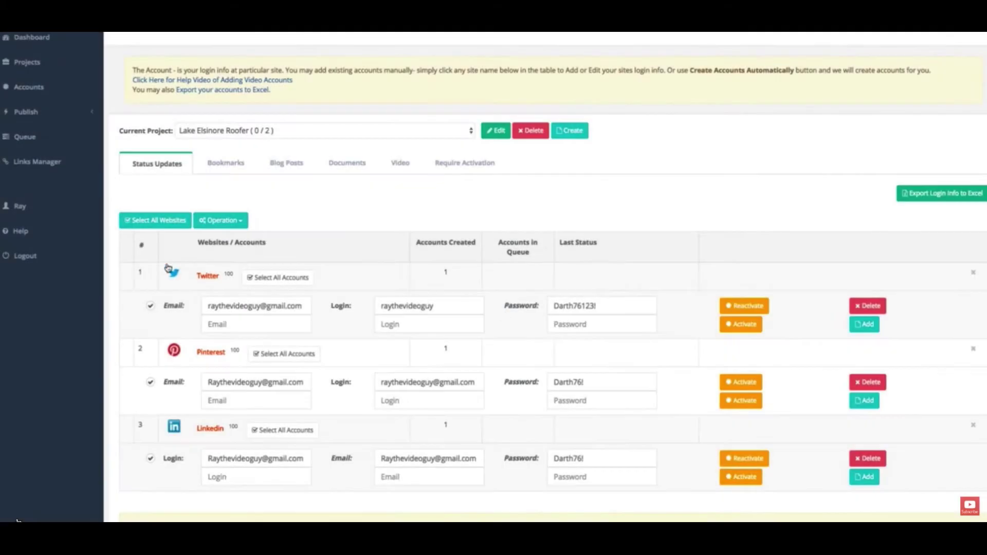
- Review the bookmark, blog and document site accounts
click(230, 167)
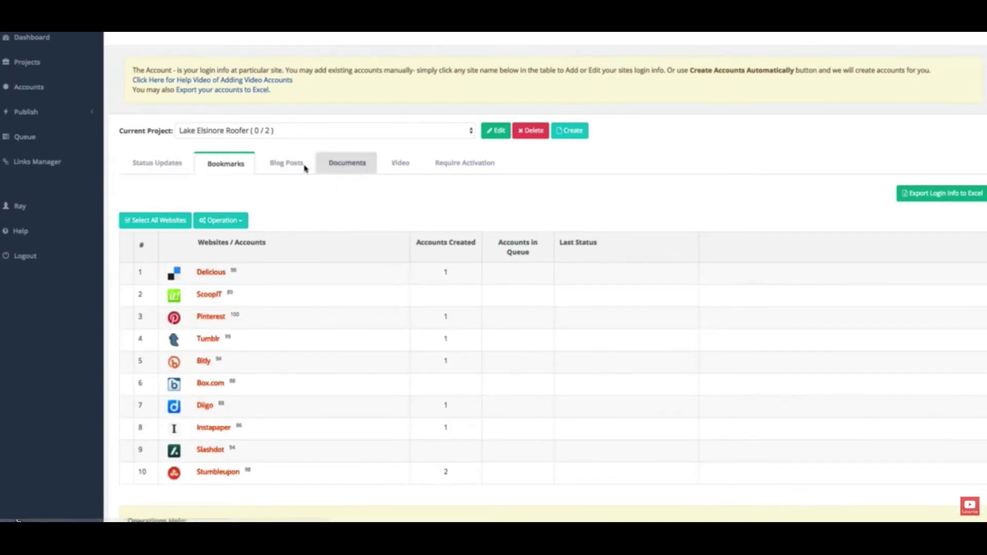
click(304, 165)
click(359, 167)
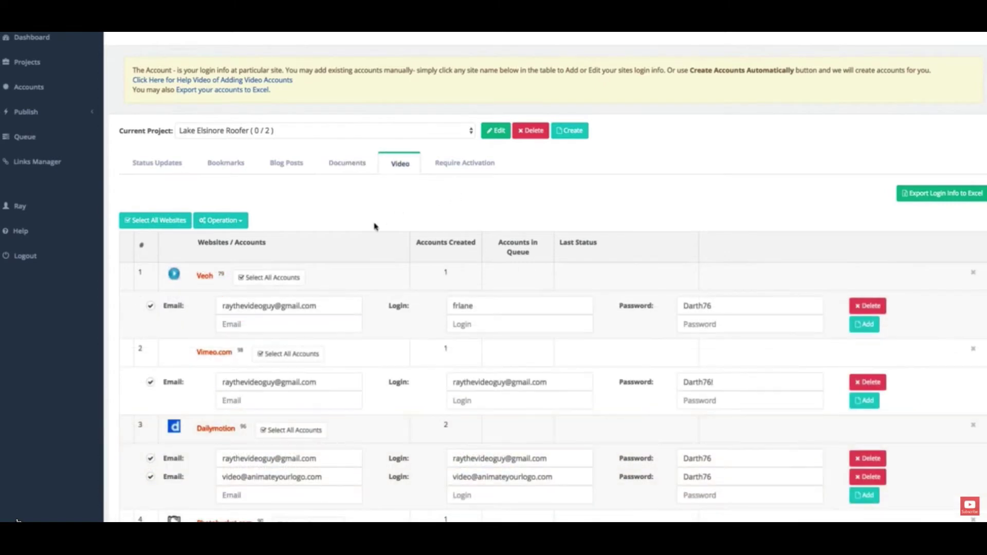
click(293, 132)
- Switch to San Diego Roofer and expand its Dailymotion, Veoh and Vimeo.com video logins
click(282, 140)
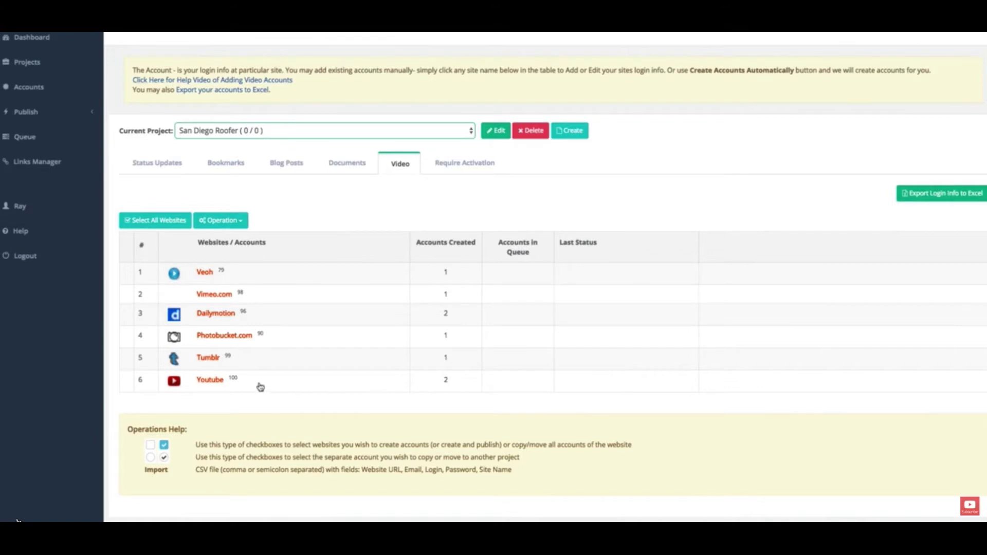
click(212, 381)
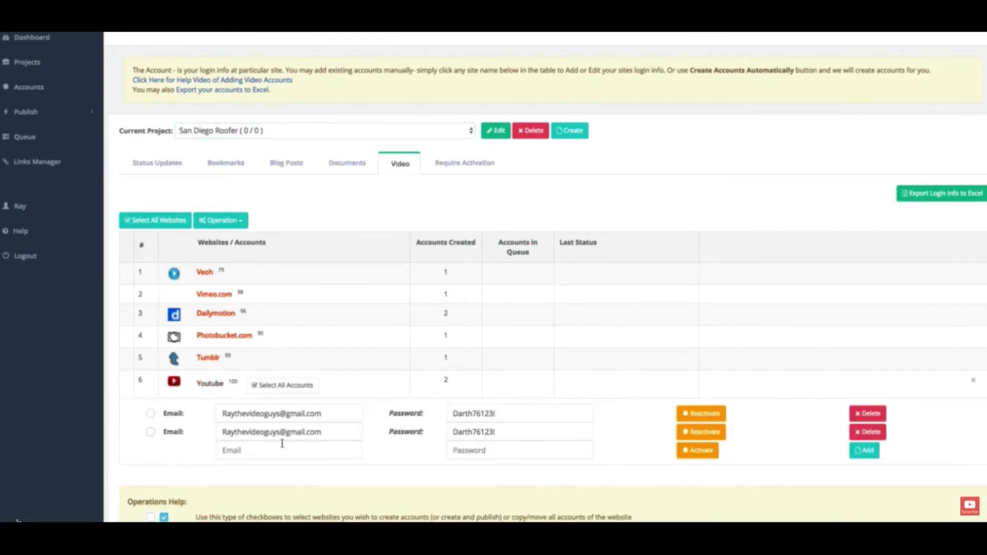
click(209, 381)
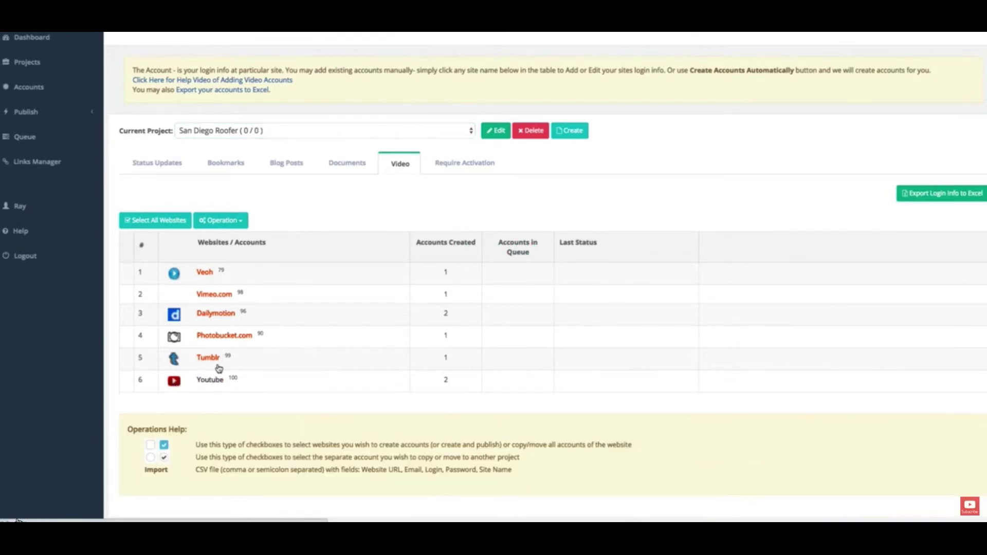
click(214, 314)
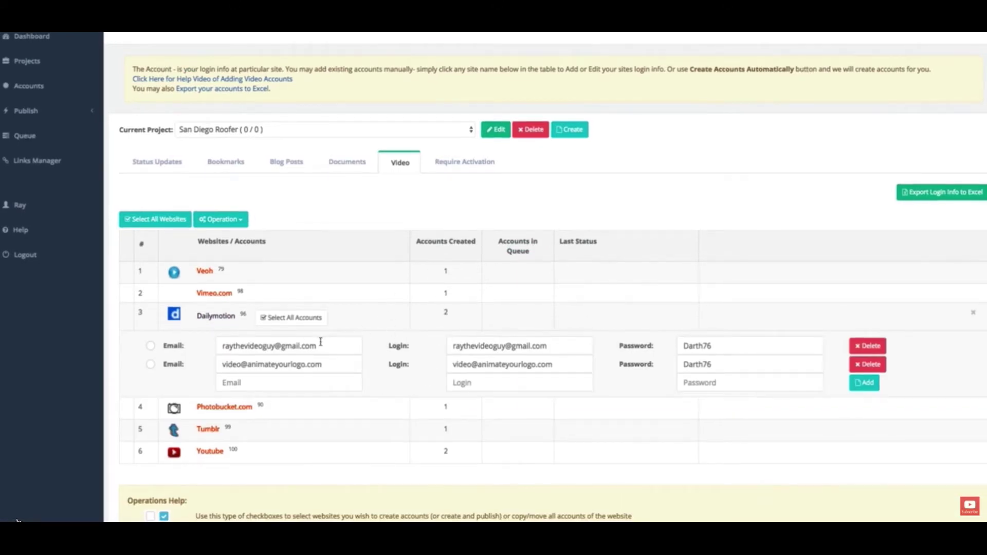
click(205, 271)
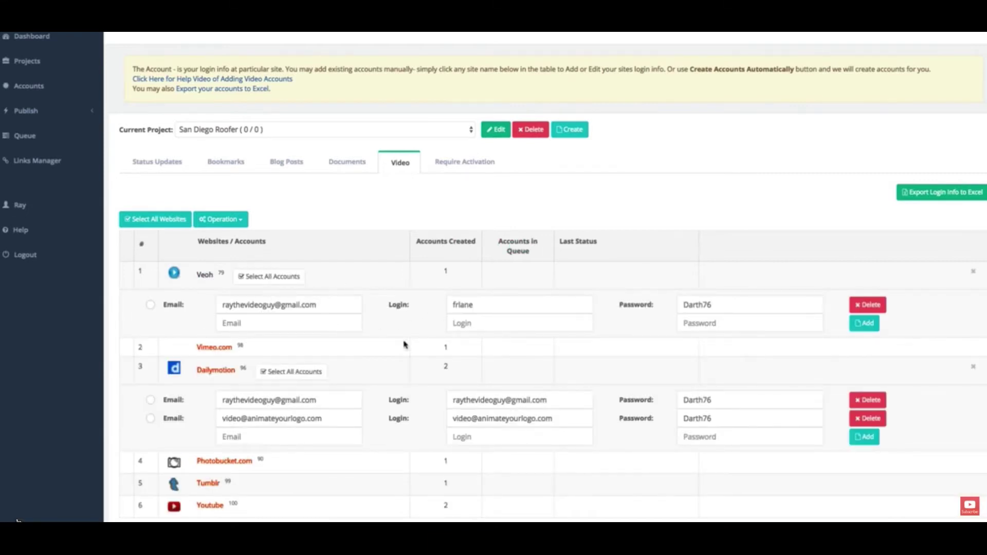
click(226, 350)
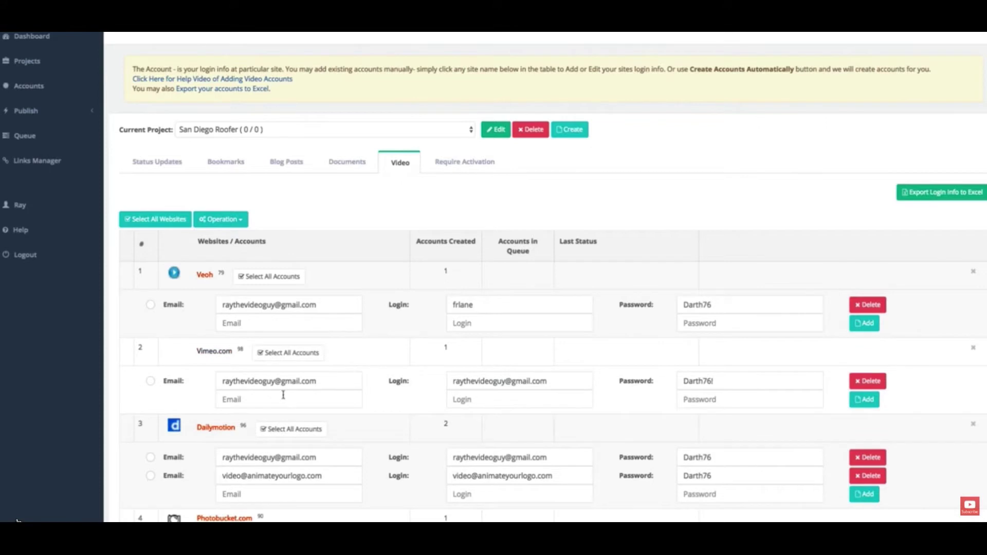
scroll(283, 395, down, 3)
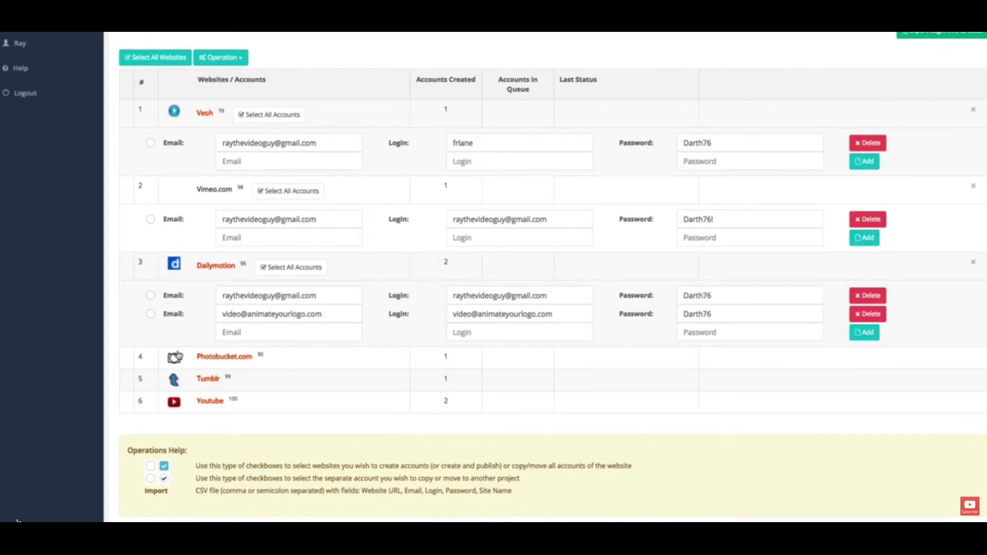
scroll(280, 365, up, 3)
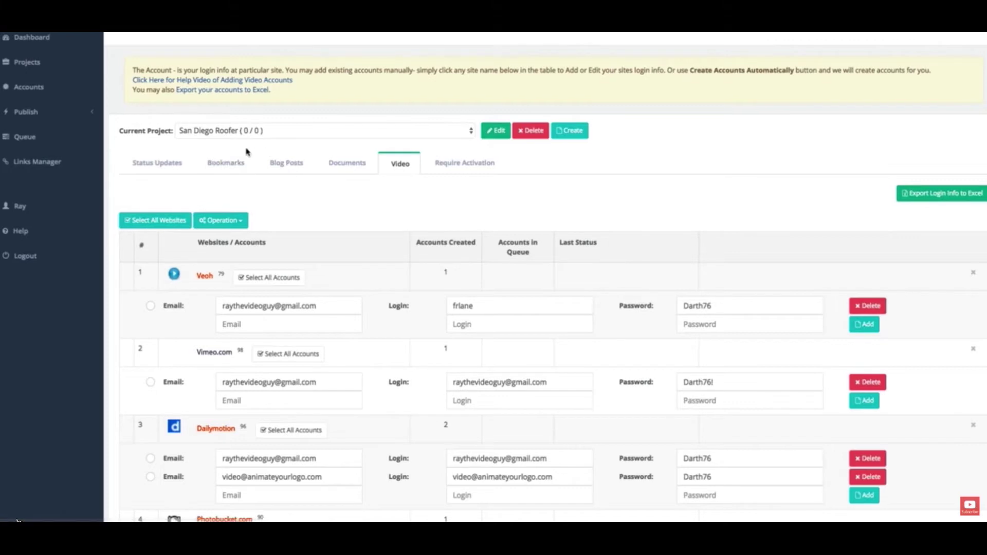
click(32, 114)
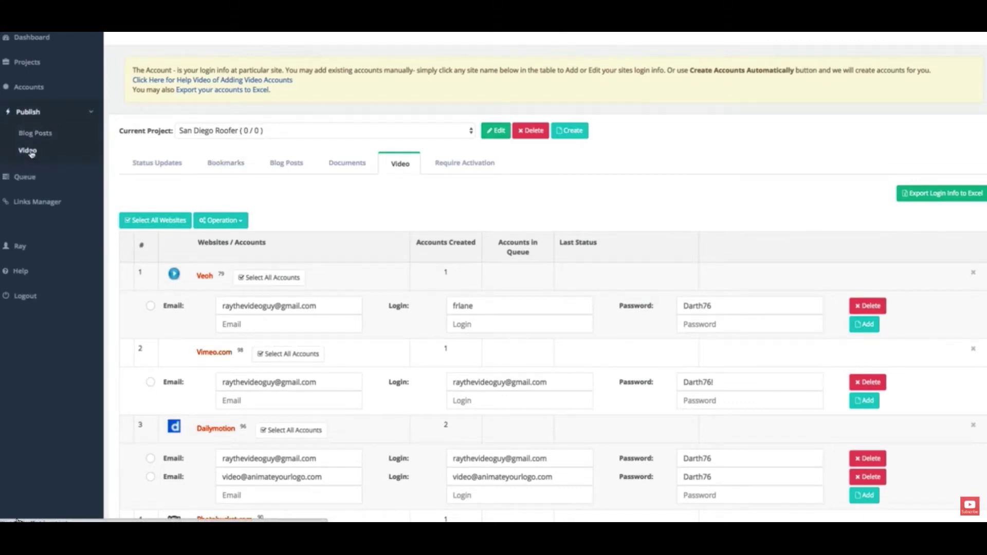
- Open a blank Create New Video form and check its Title, Description, Tags and Category fields
click(28, 151)
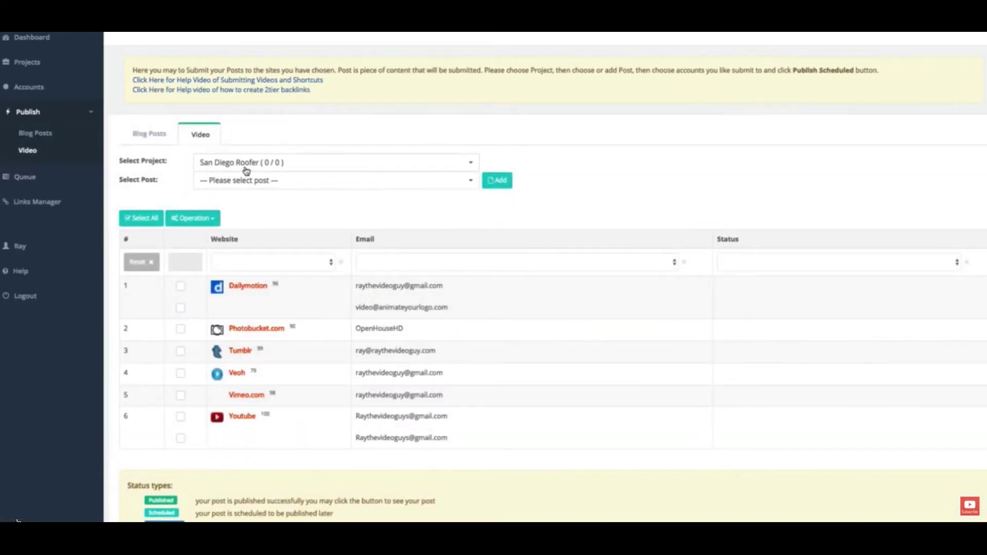
click(268, 179)
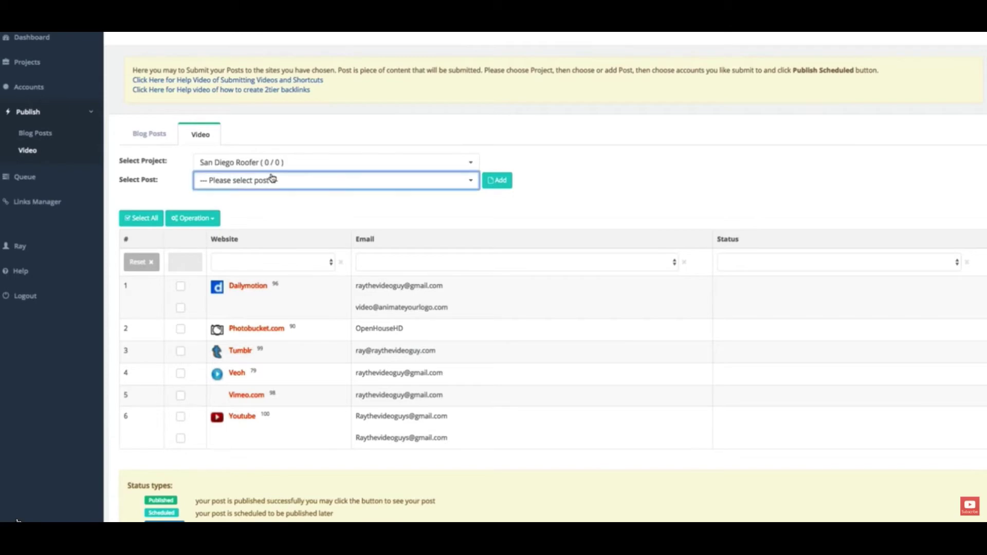
scroll(552, 228, down, 1)
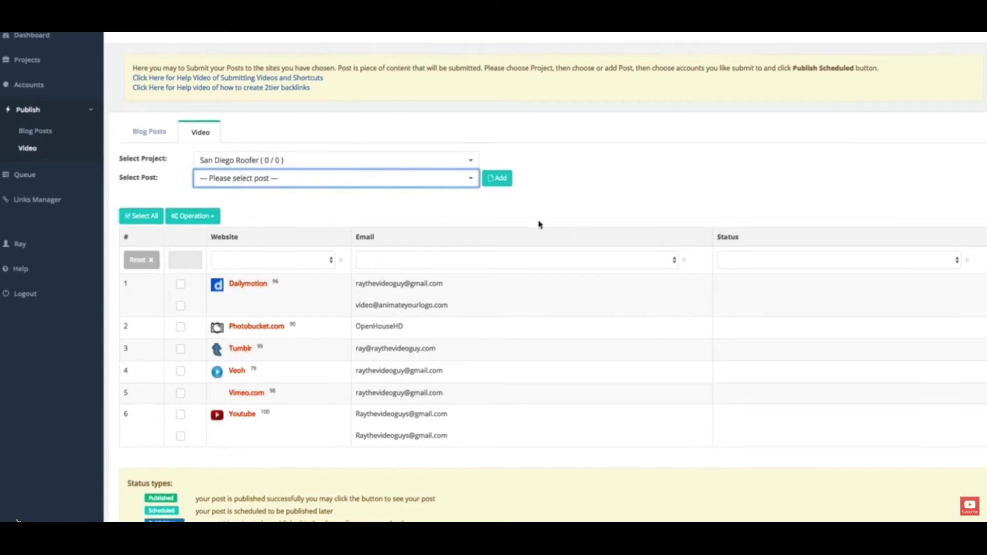
click(500, 128)
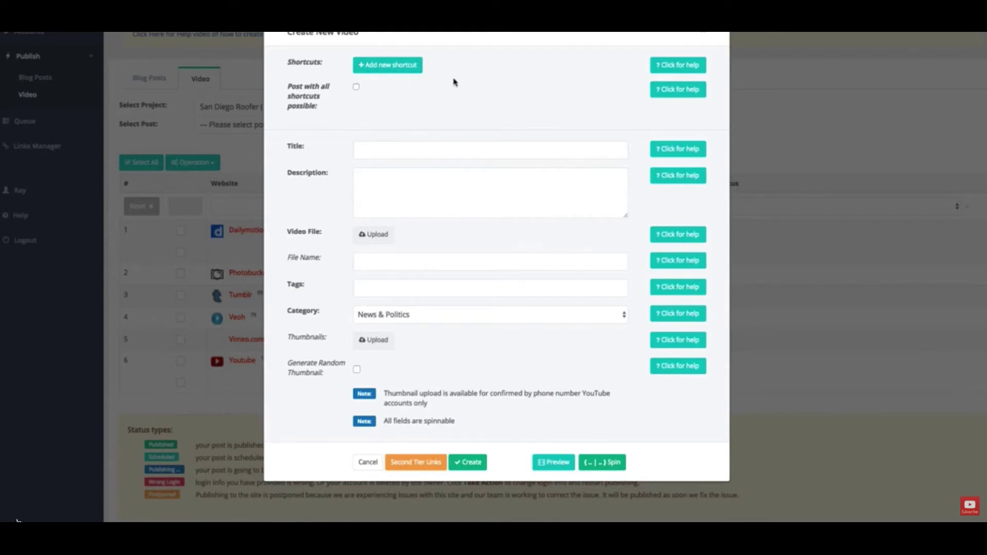
click(414, 151)
click(409, 171)
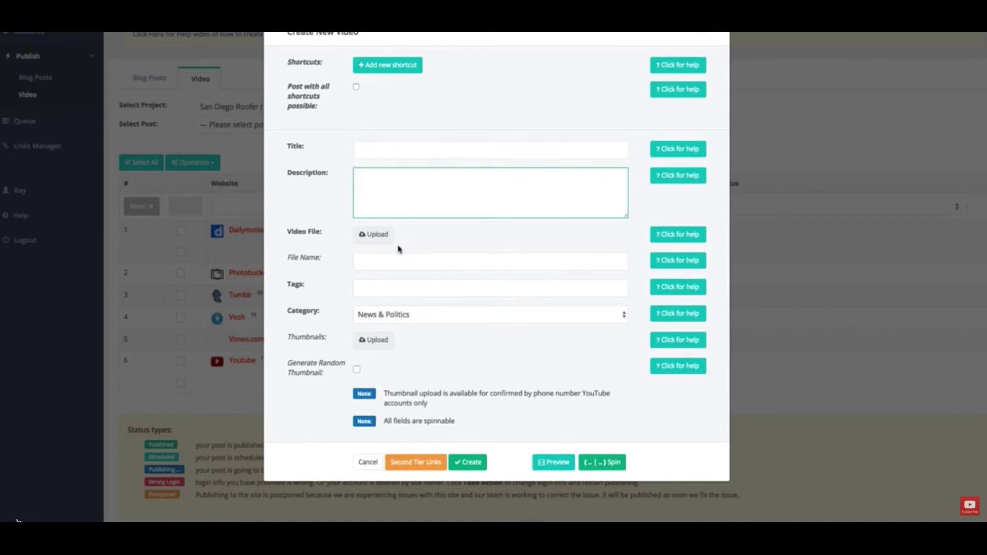
click(385, 285)
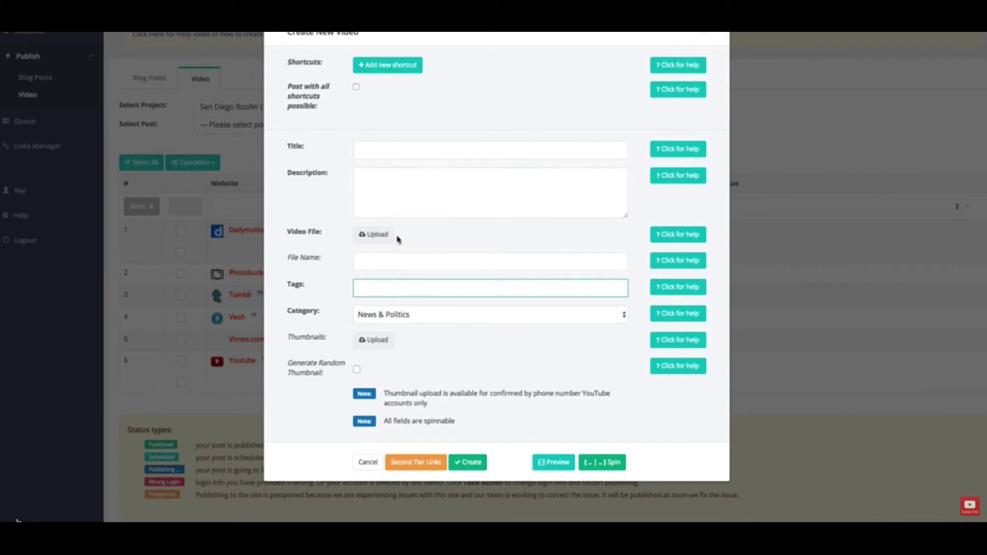
click(420, 317)
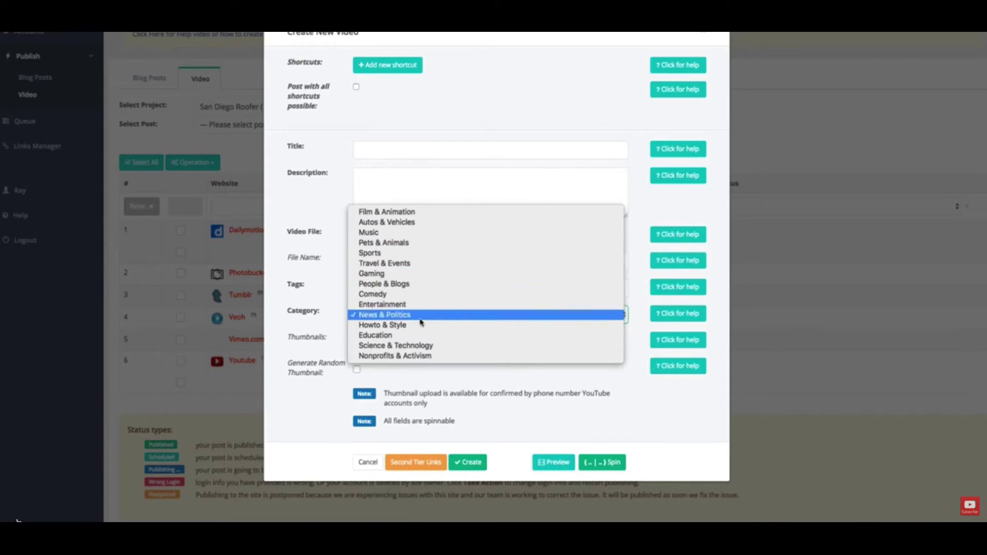
- Set the category to Education and paste the San Diego roofing article into the description
click(419, 337)
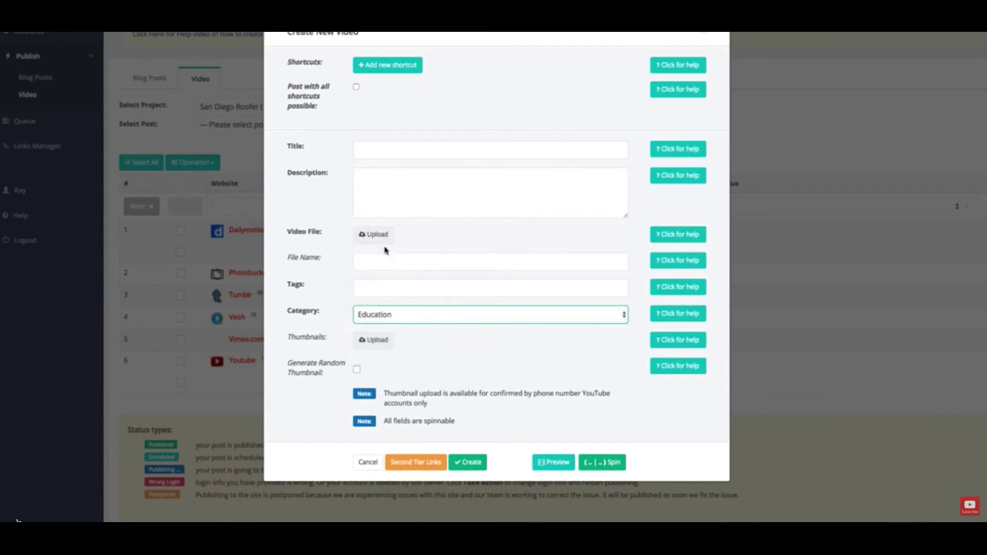
click(417, 153)
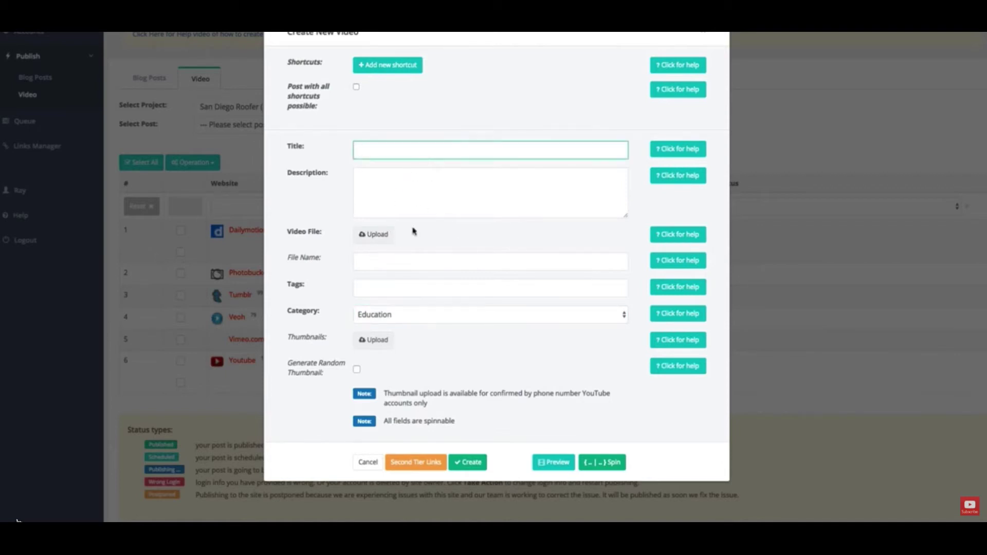
click(463, 174)
key(ctrl+v)
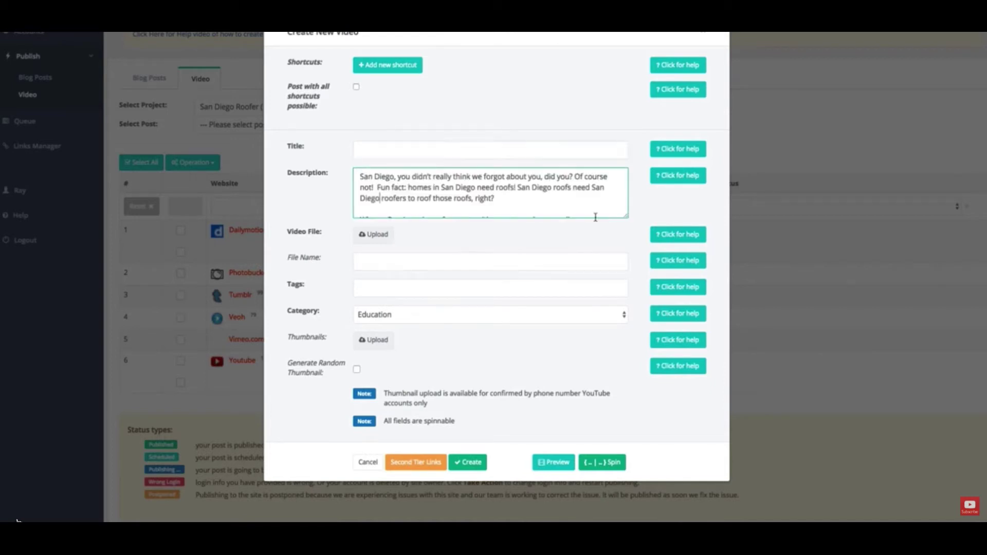
scroll(530, 196, down, 10)
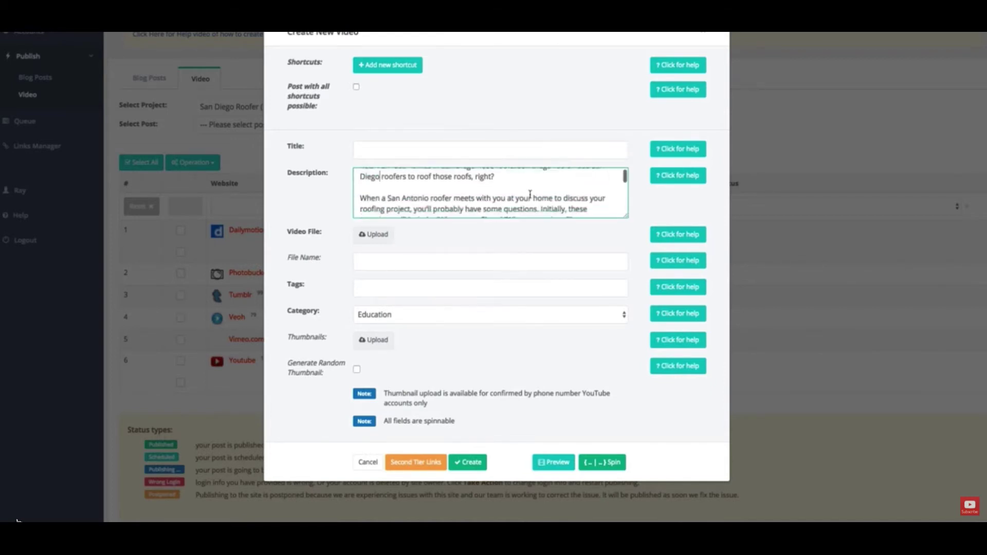
scroll(530, 195, down, 5)
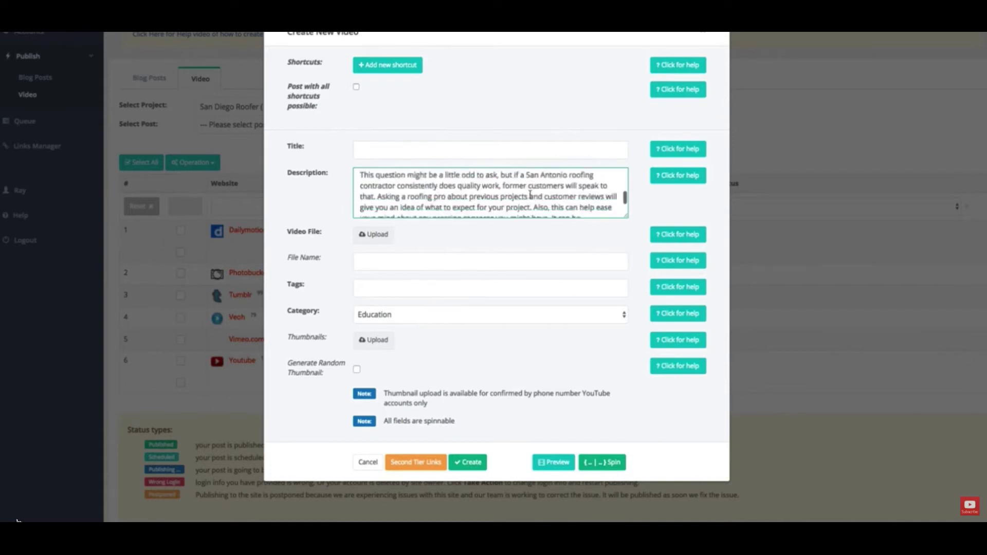
scroll(530, 194, up, 12)
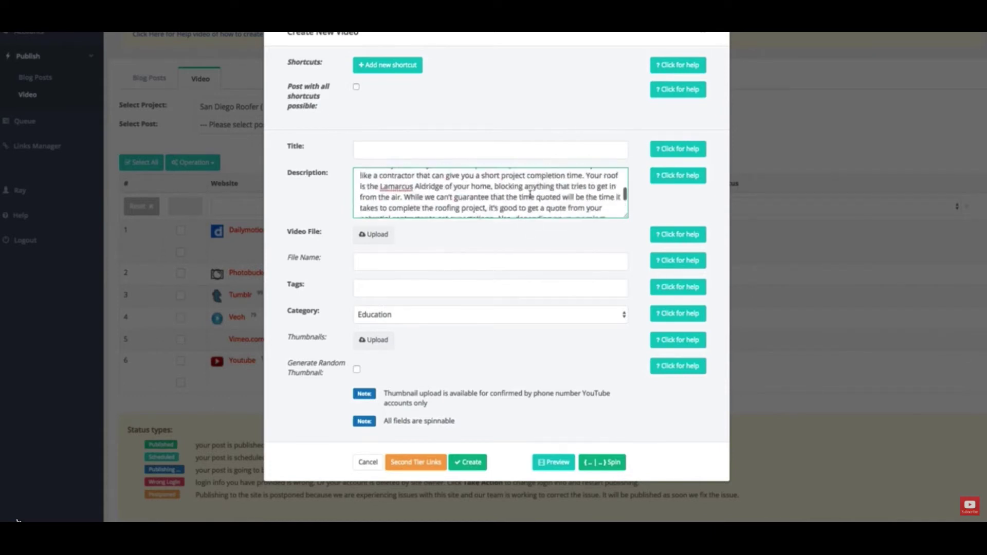
scroll(530, 194, up, 2)
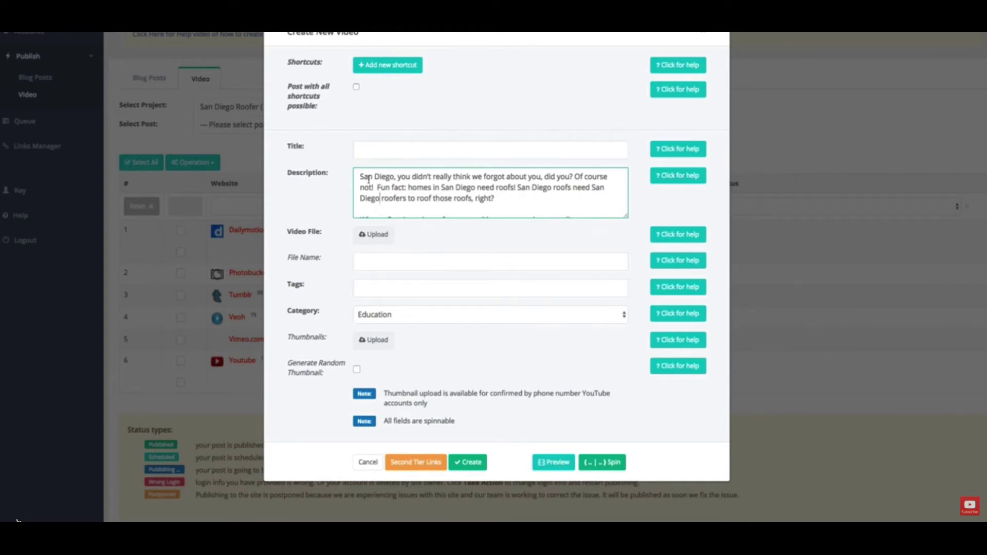
scroll(406, 175, down, 2)
- Enter the title 'San Diego Roofer - How To Find The Best Roofer For Your San Diego Home'
click(414, 152)
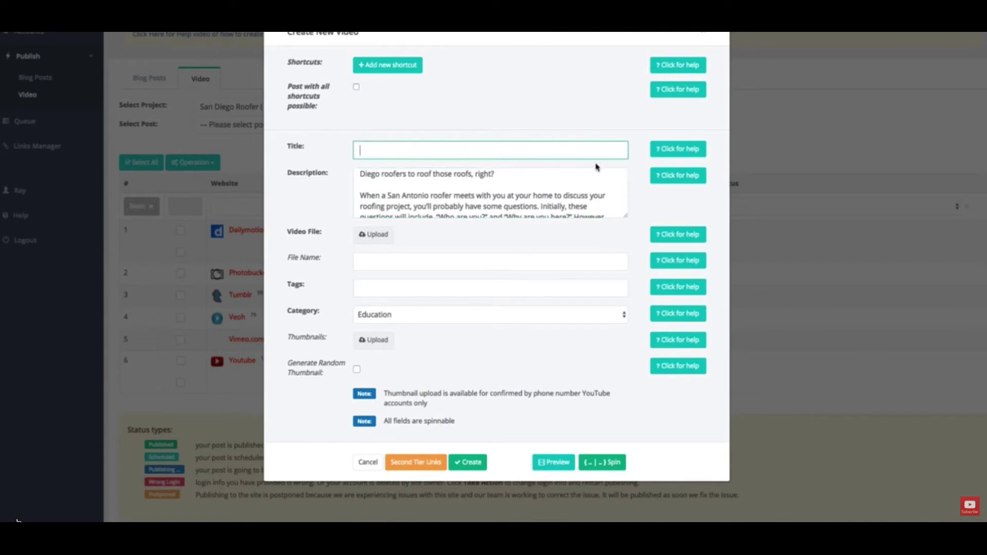
text(San Diego Roofer - How To)
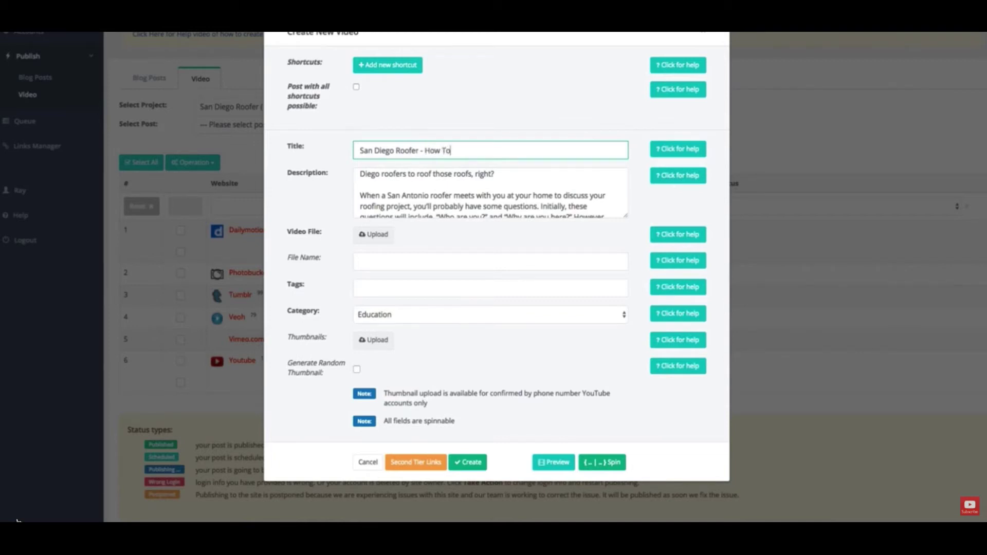
text( Find The Best Roofer For You)
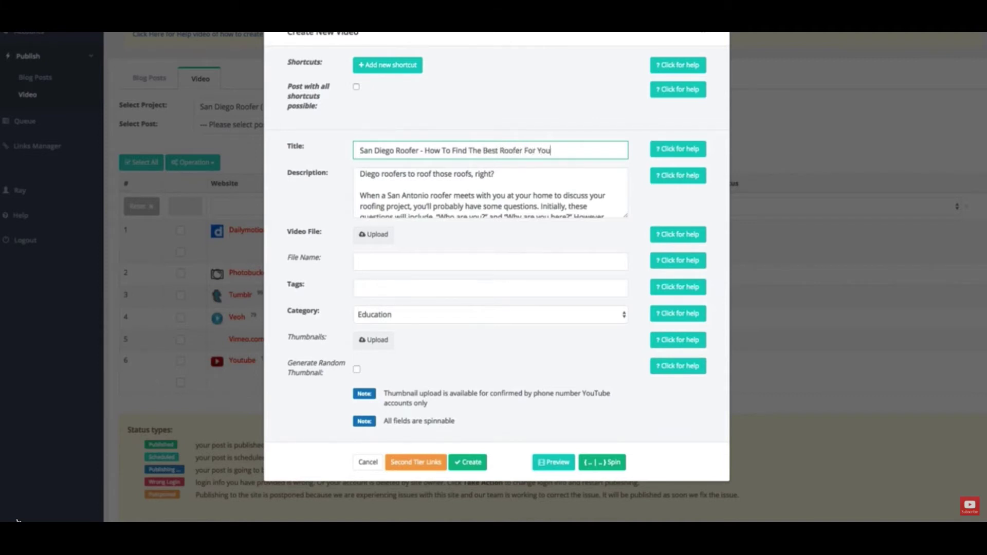
text(r San)
text( Di)
text(ego Homn)
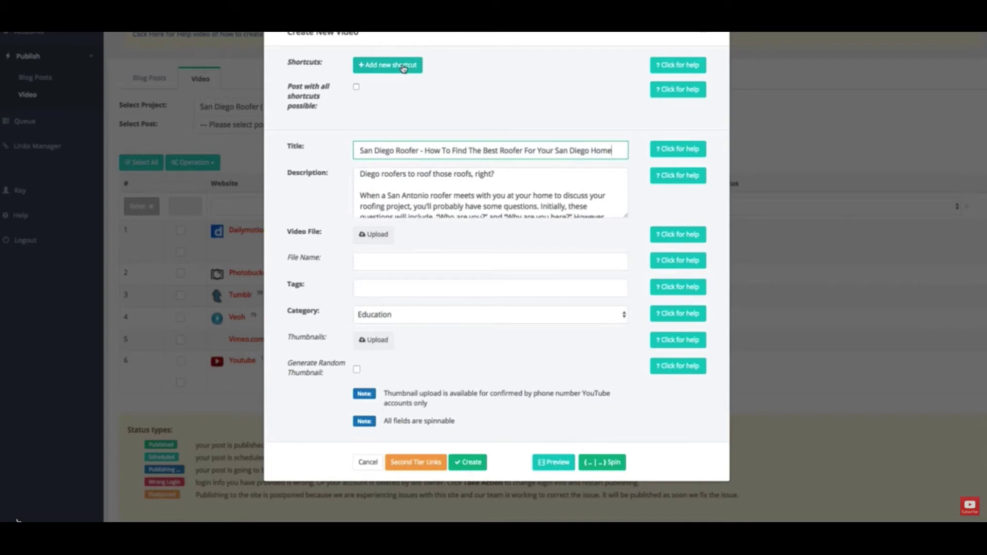
- Set up an On Map shortcut named cities for San Diego, CA with a 15-mile radius
click(404, 67)
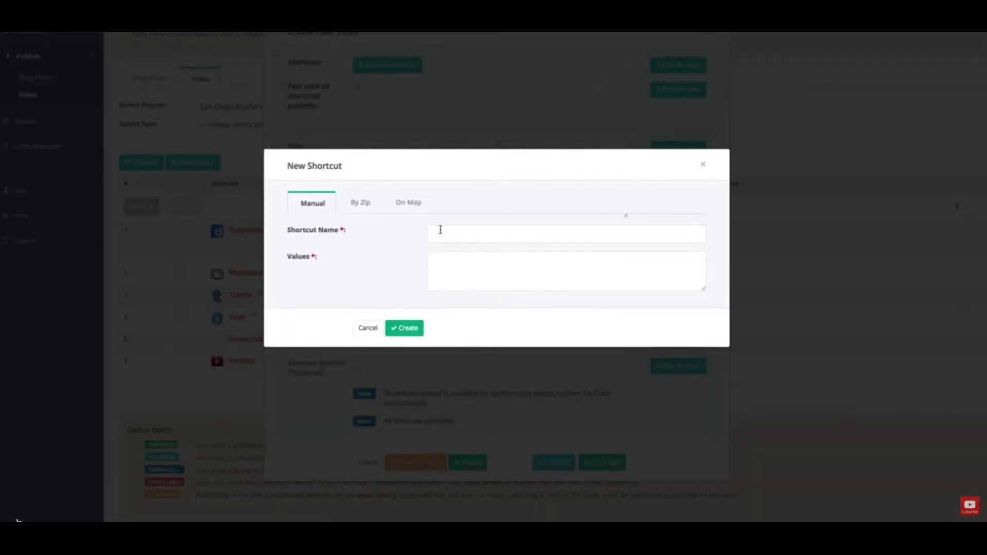
click(362, 203)
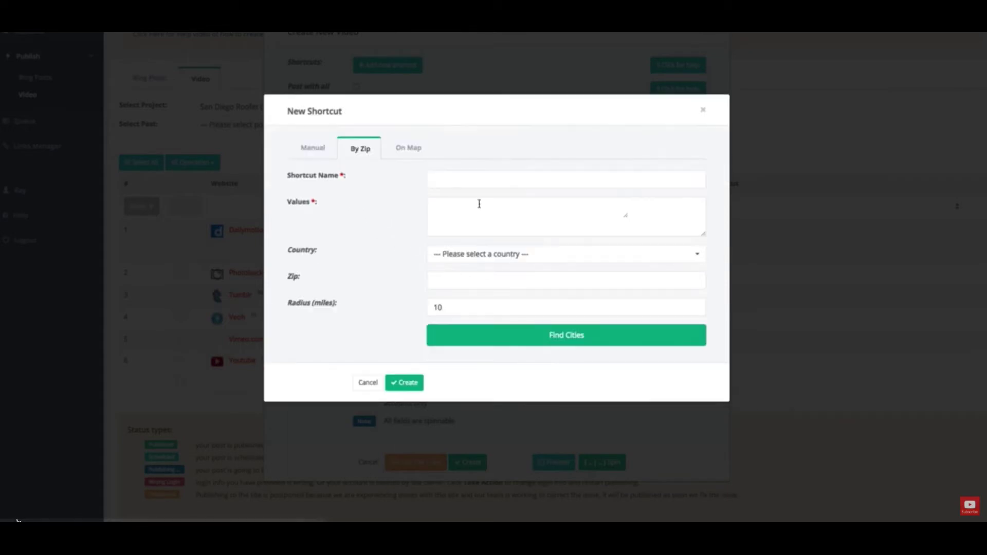
click(414, 151)
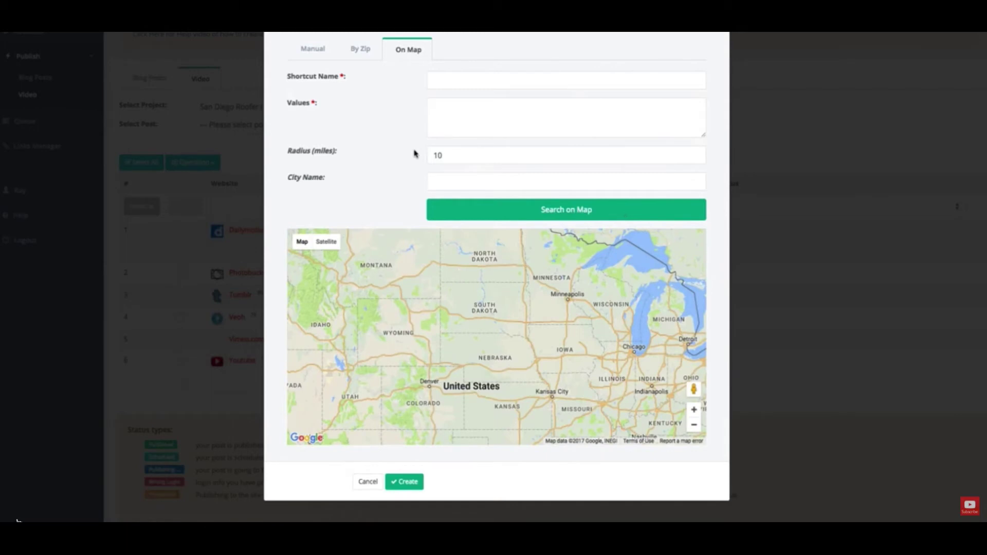
click(518, 83)
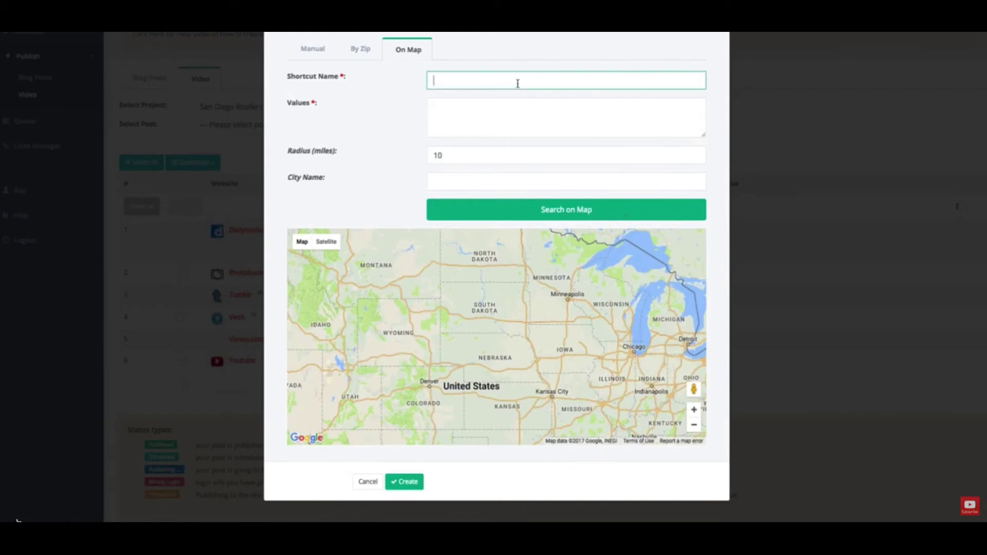
text(cities)
click(458, 160)
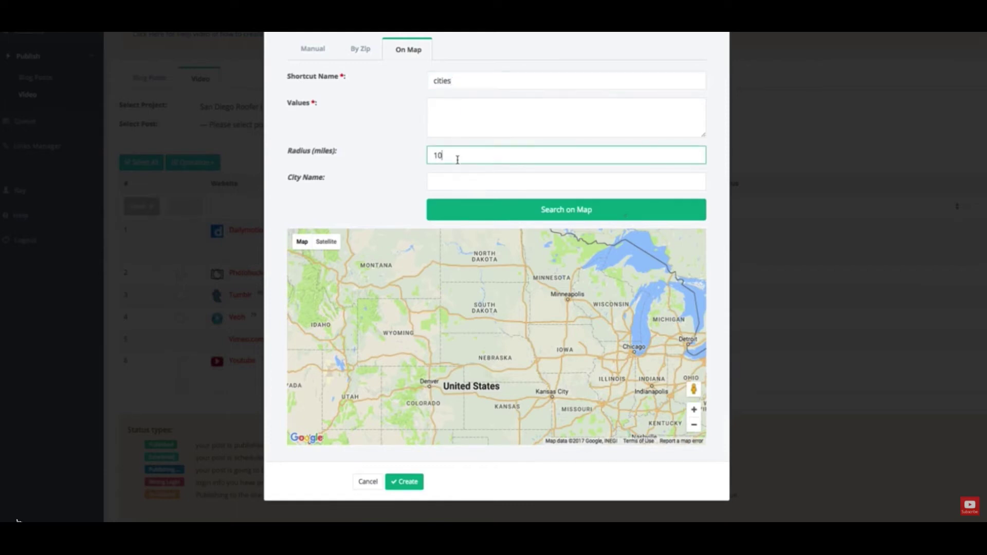
click(461, 181)
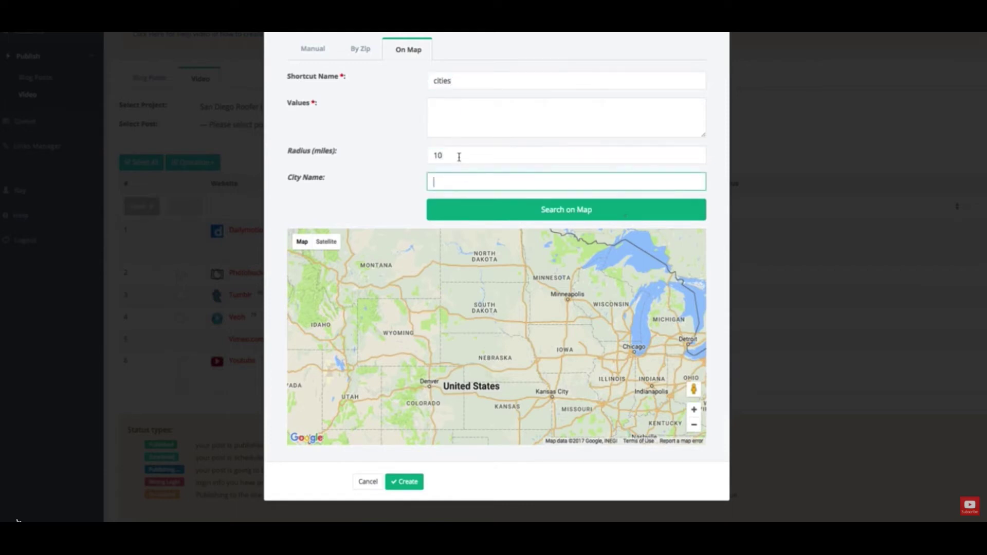
text(San Diego, CA)
drag(454, 154, 407, 156)
text(1)
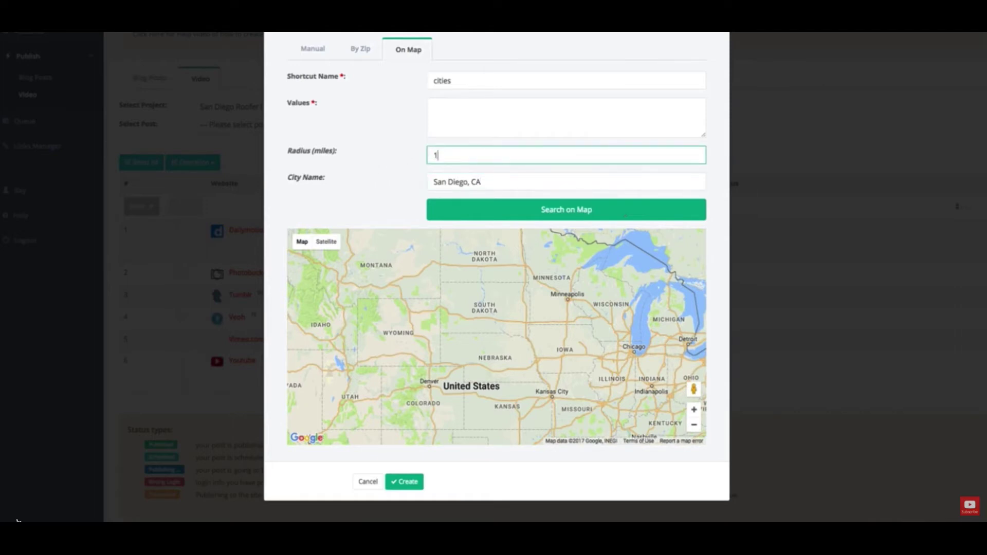
click(583, 210)
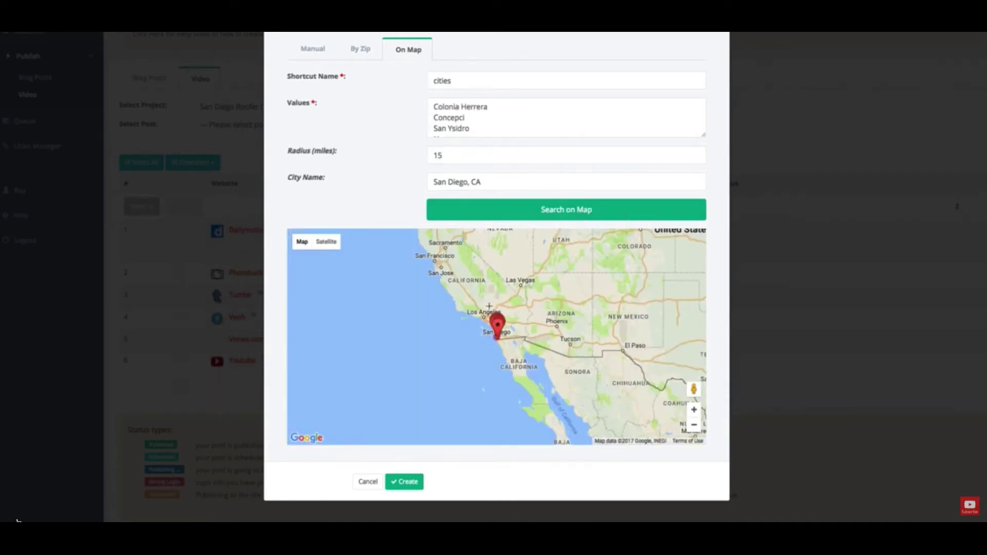
click(694, 410)
click(694, 410)
click(694, 411)
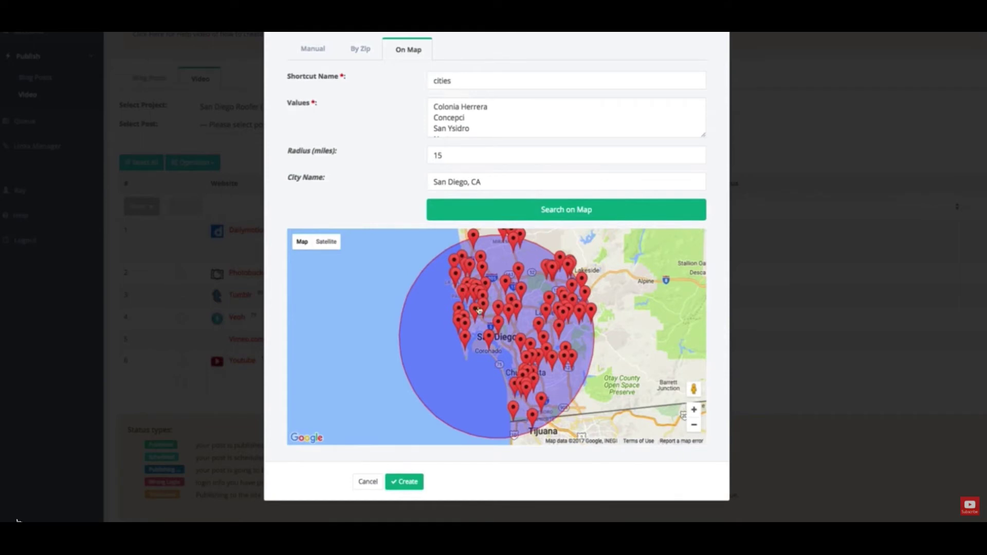
scroll(510, 130, down, 1)
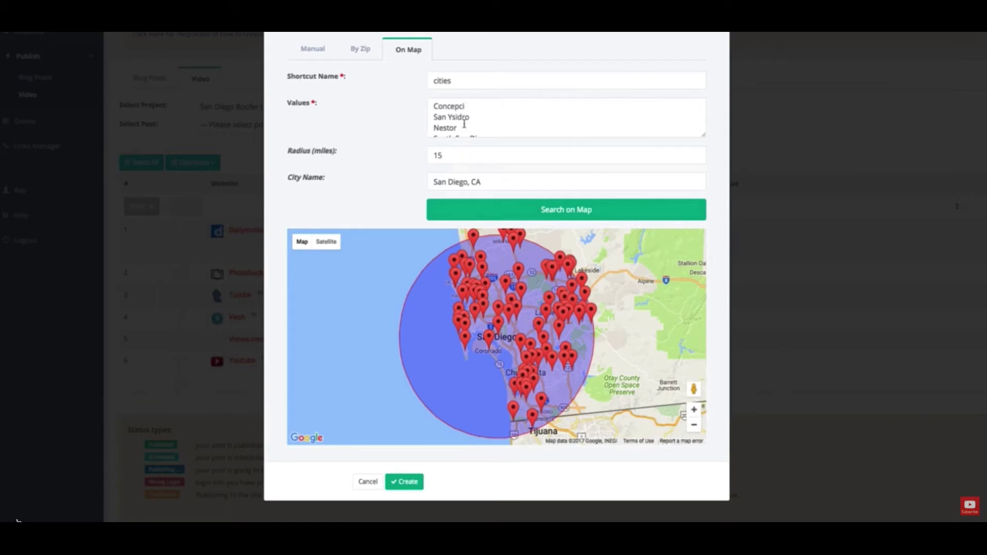
scroll(464, 122, up, 1)
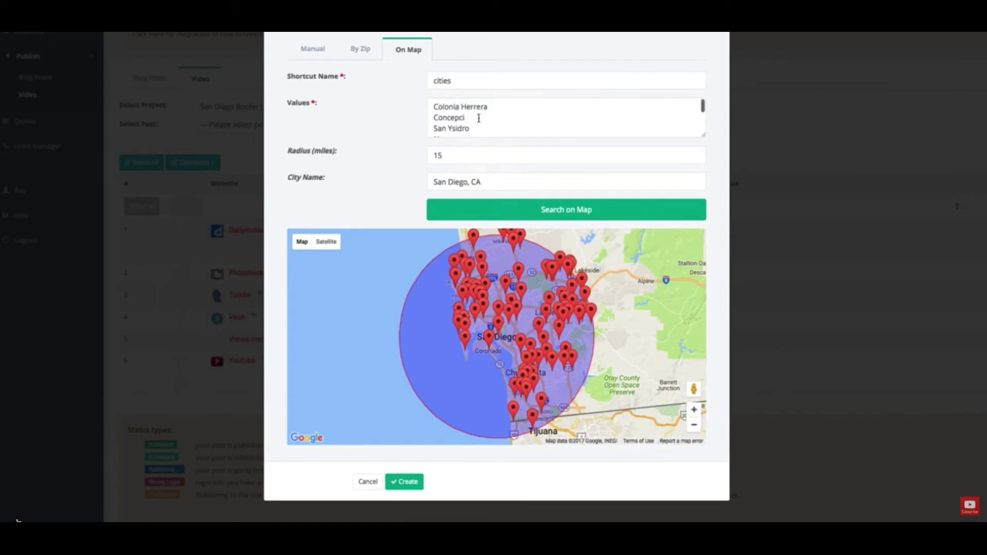
scroll(479, 118, down, 1)
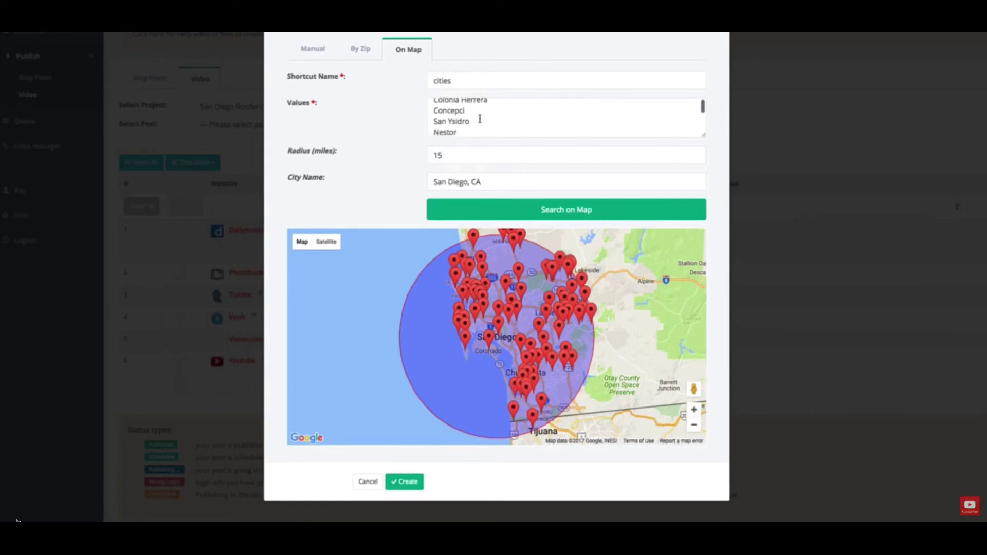
scroll(480, 119, down, 1)
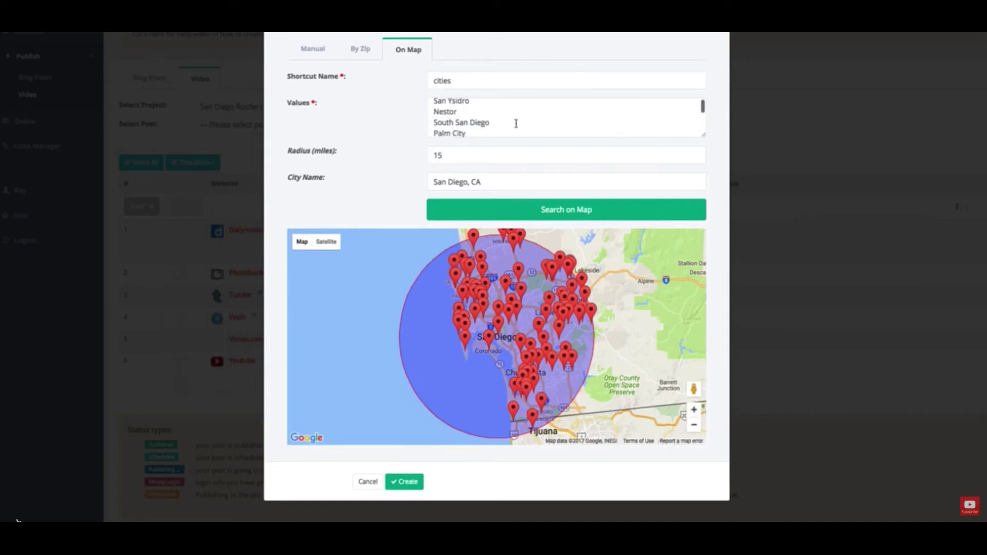
scroll(516, 124, down, 2)
scroll(516, 123, down, 3)
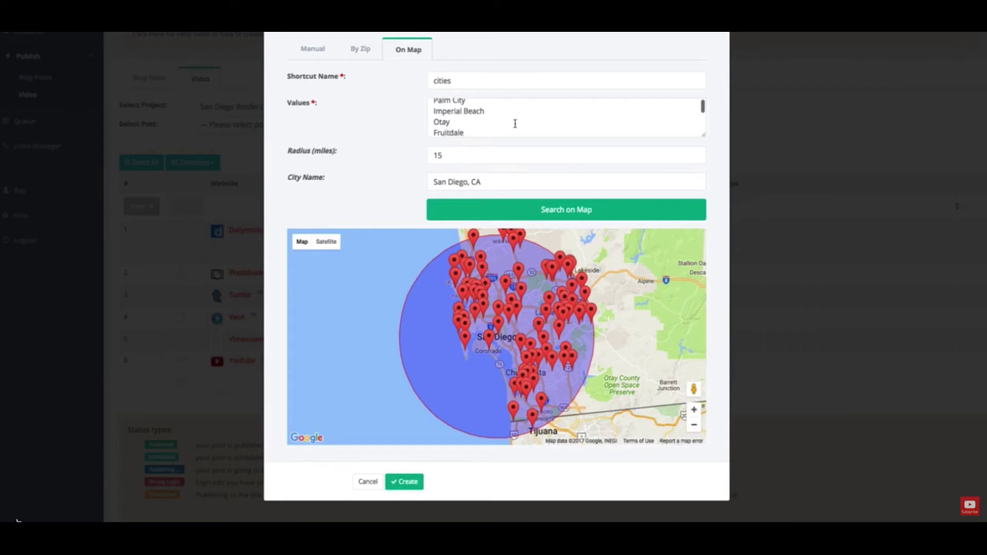
scroll(498, 123, down, 3)
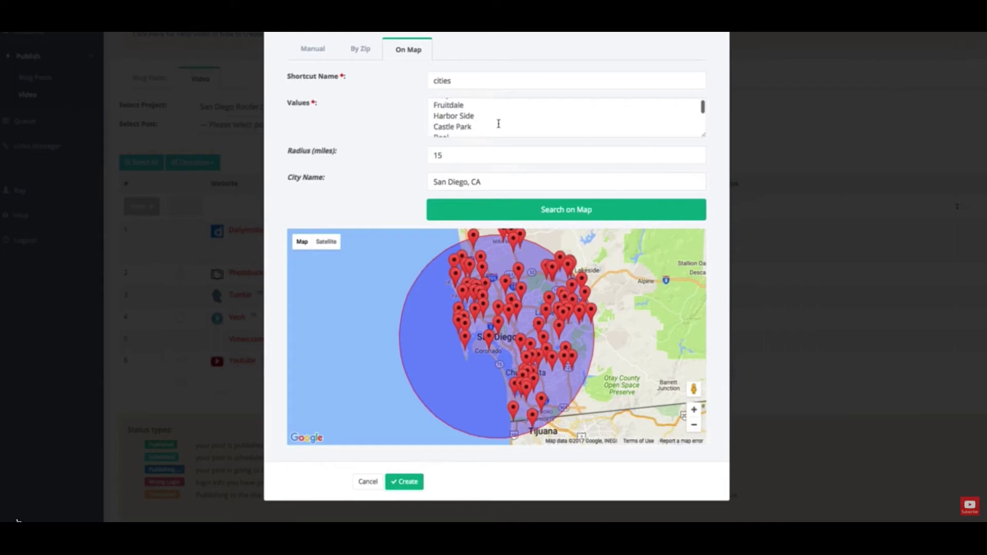
scroll(498, 123, down, 10)
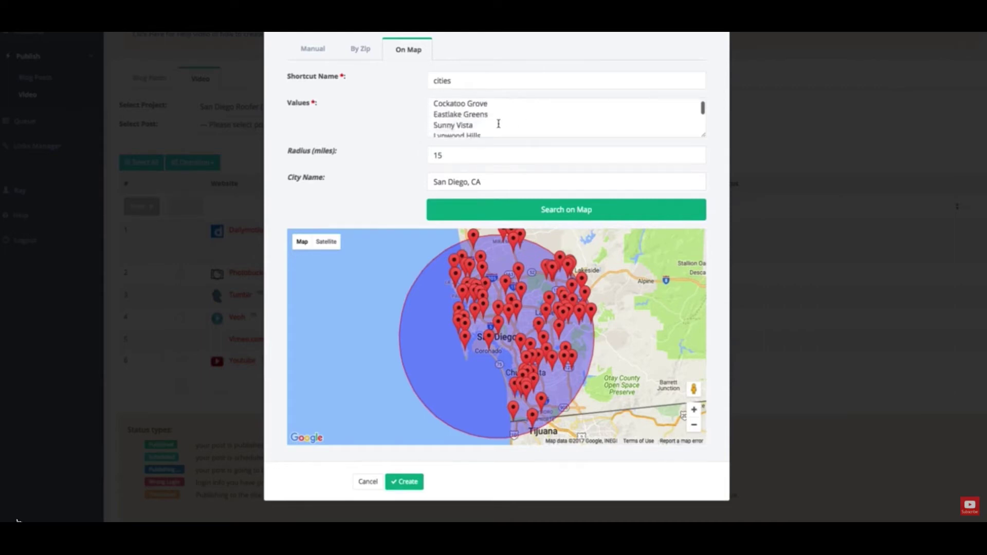
scroll(498, 123, down, 10)
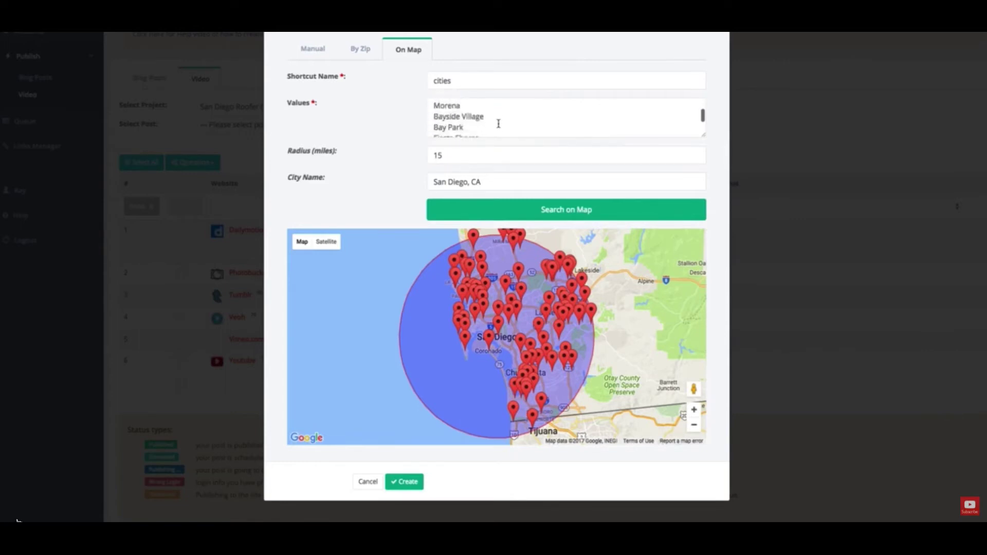
scroll(498, 123, down, 3)
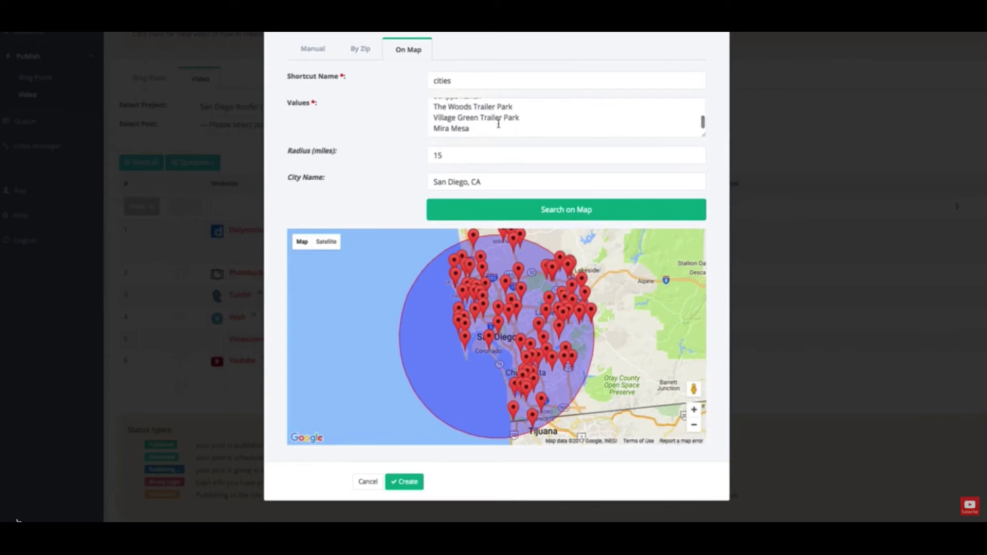
scroll(498, 123, up, 15)
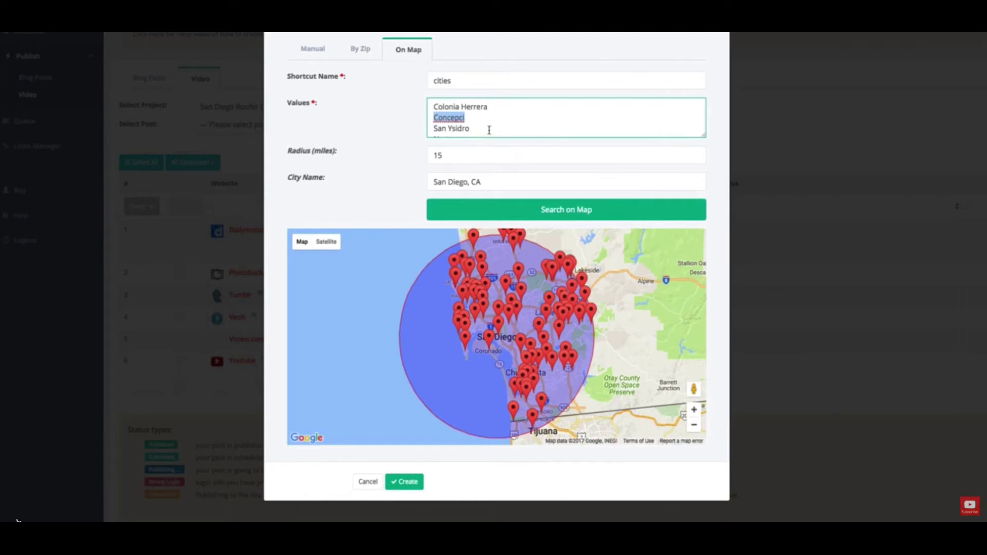
drag(493, 106, 412, 108)
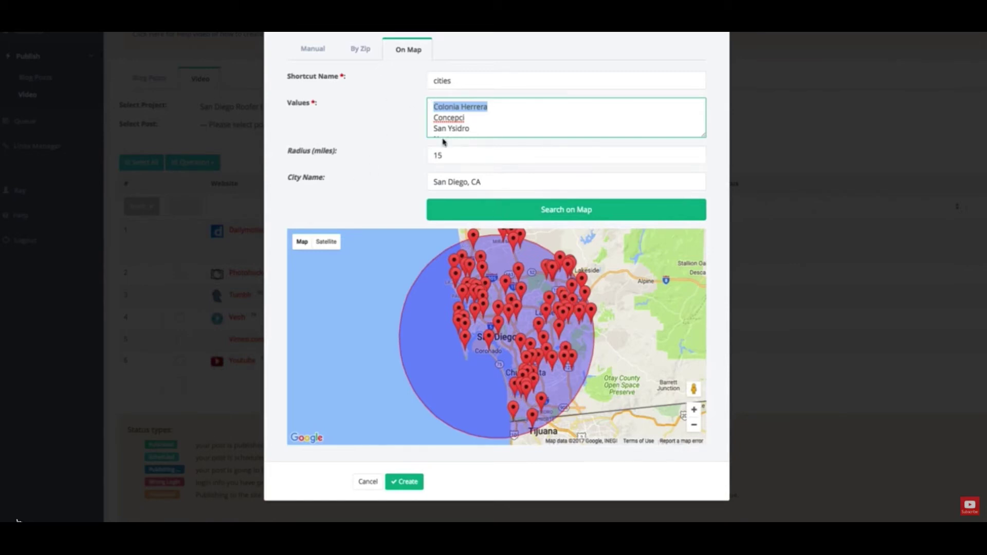
- Save the cities shortcut and swap the title's leading San Diego for [[cities]]
click(405, 482)
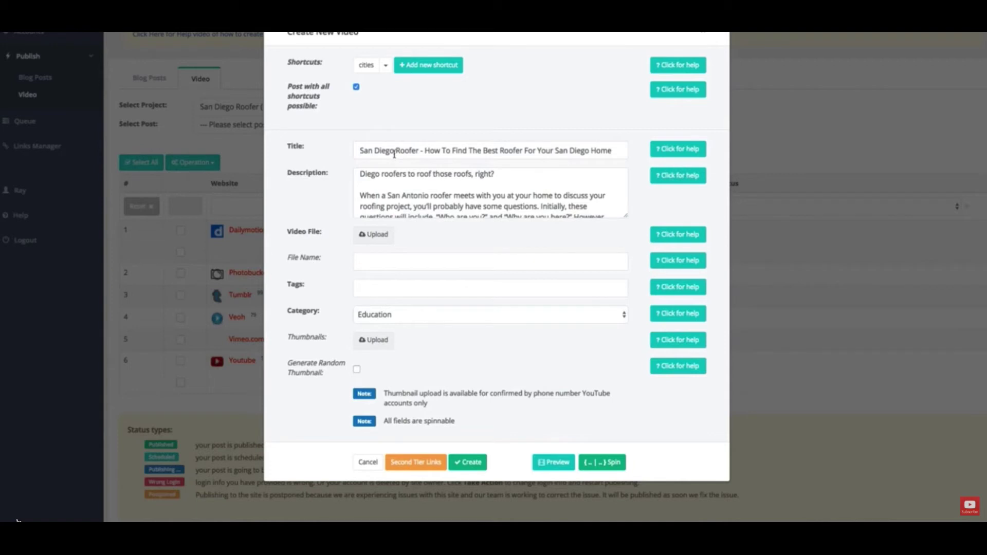
drag(393, 152, 325, 152)
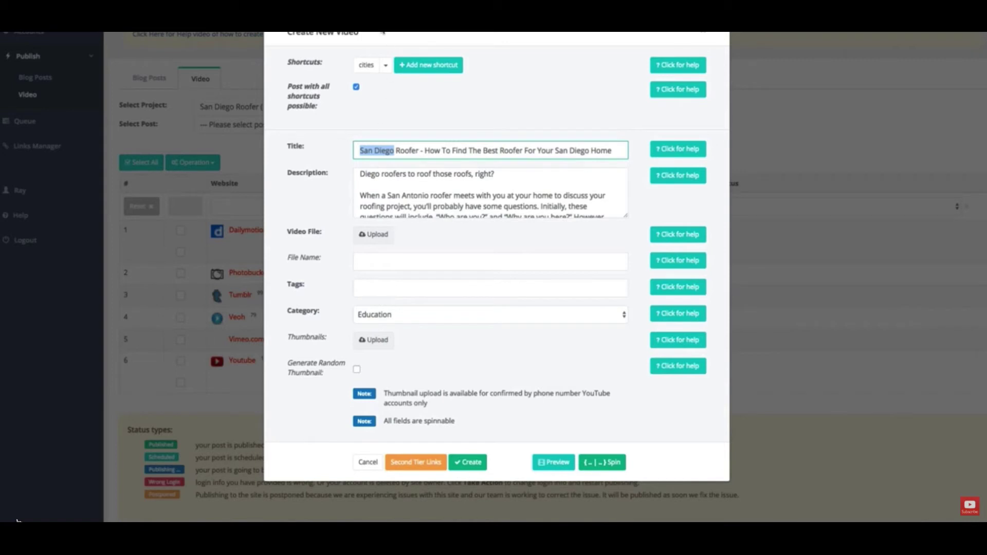
click(367, 65)
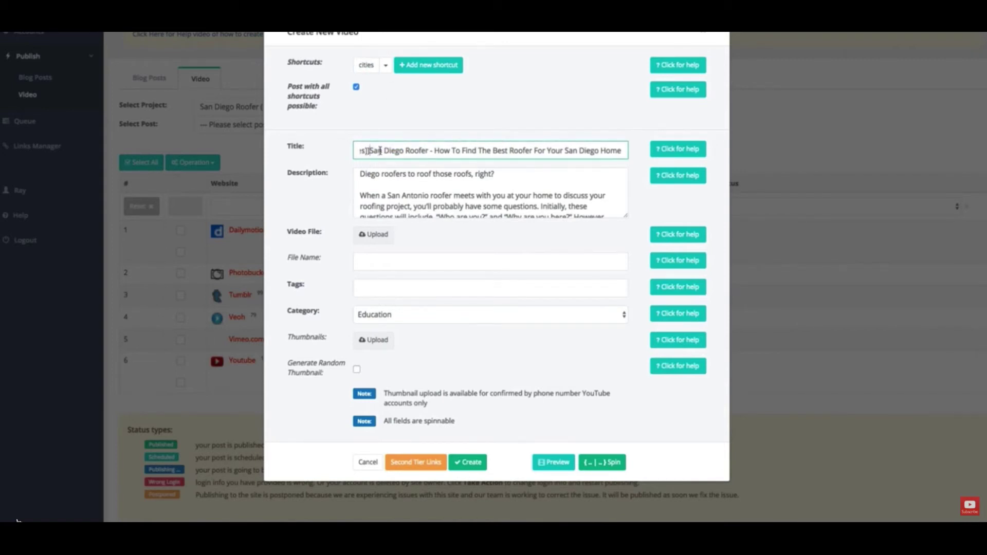
drag(381, 150, 309, 148)
click(409, 151)
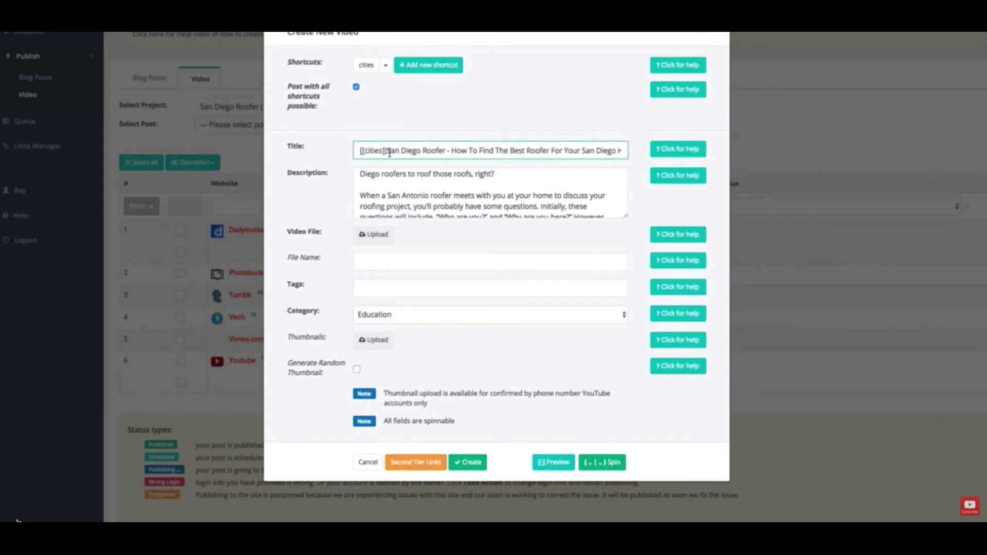
drag(388, 151, 416, 149)
key(BackSpace)
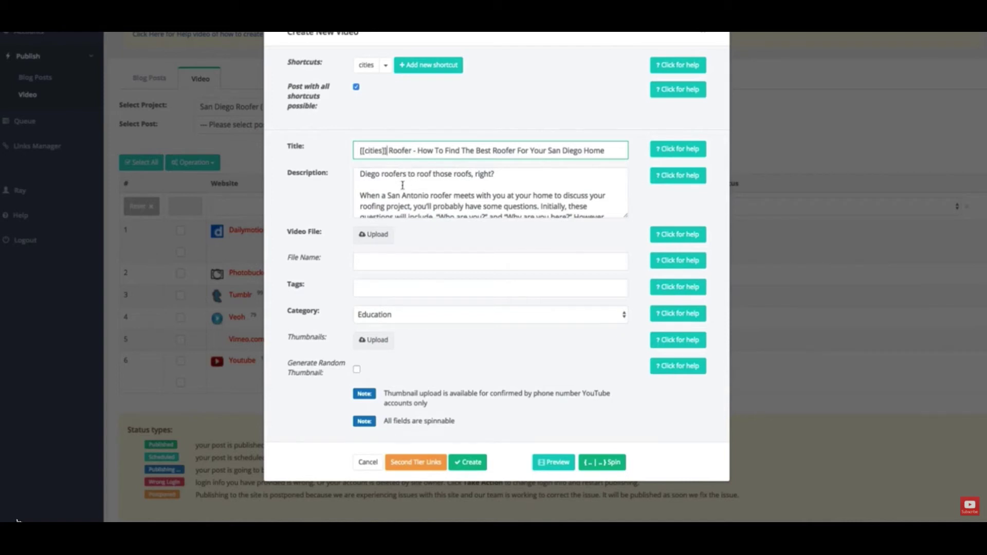
scroll(393, 189, up, 1)
- Replace San Diego with [[cities]] at the description's start and before 'roofers'
scroll(394, 190, up, 1)
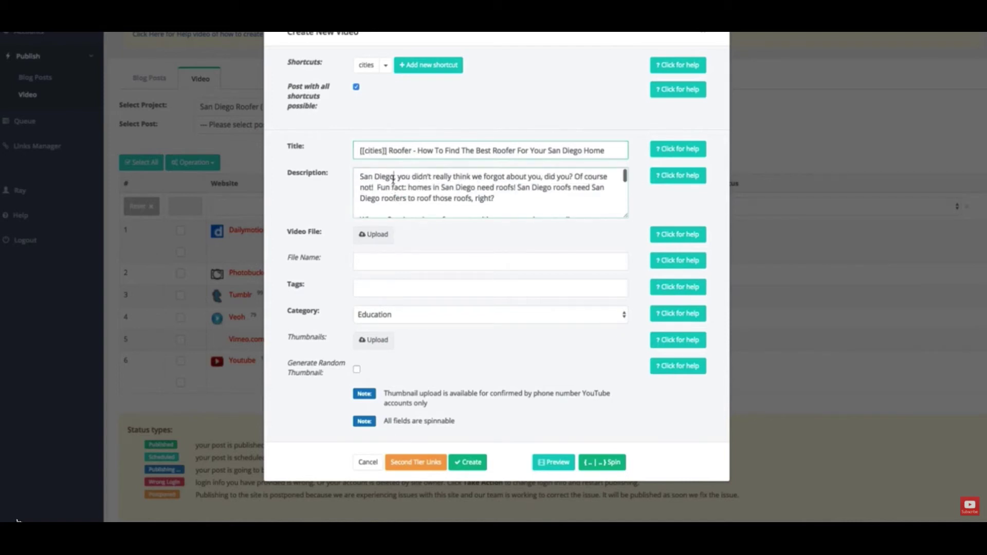
drag(393, 179, 359, 177)
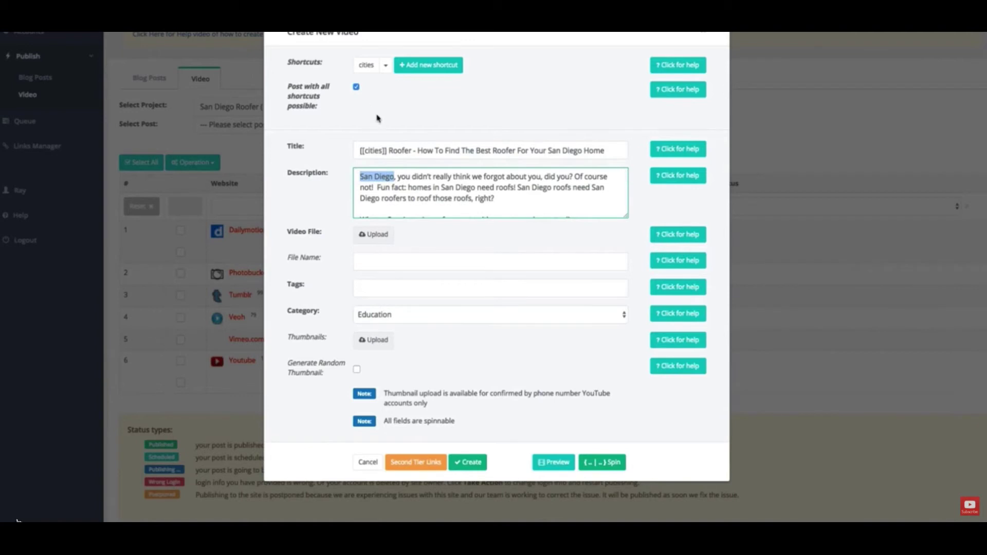
key(BackSpace)
click(366, 66)
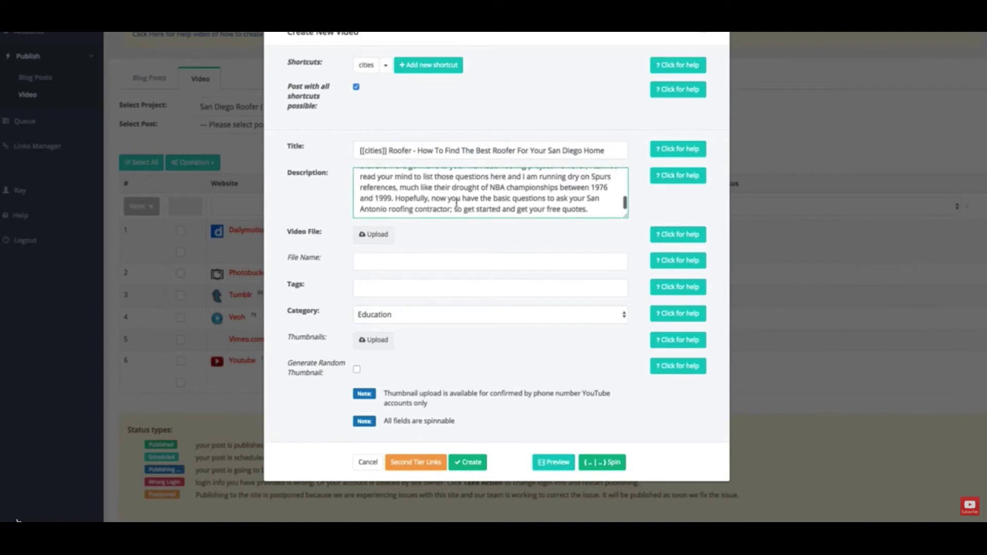
scroll(457, 203, up, 10)
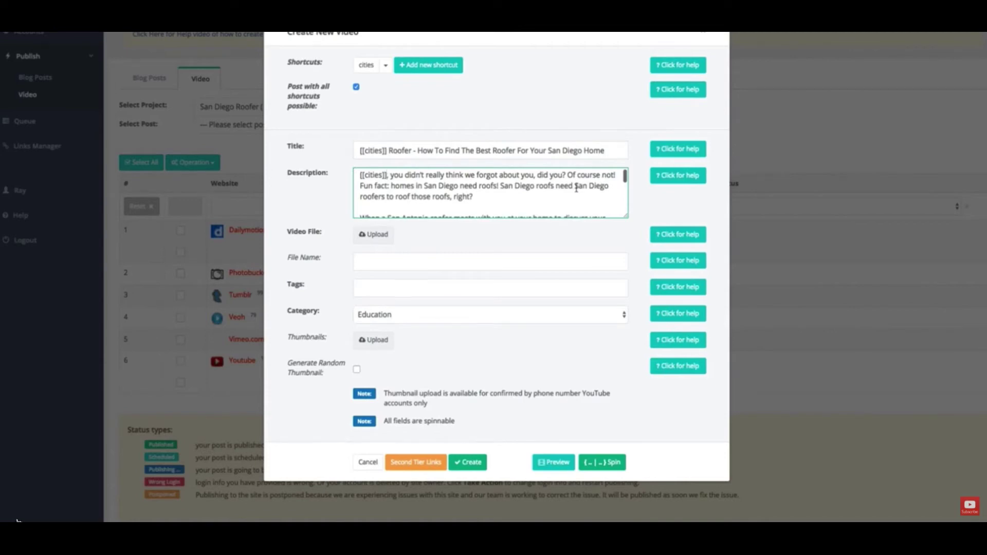
drag(574, 187, 606, 188)
key(BackSpace)
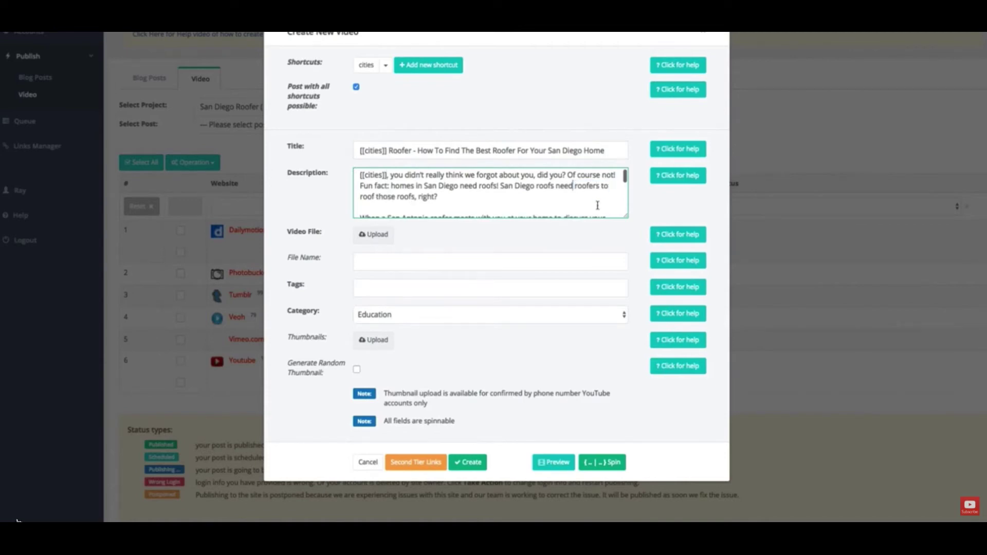
click(368, 68)
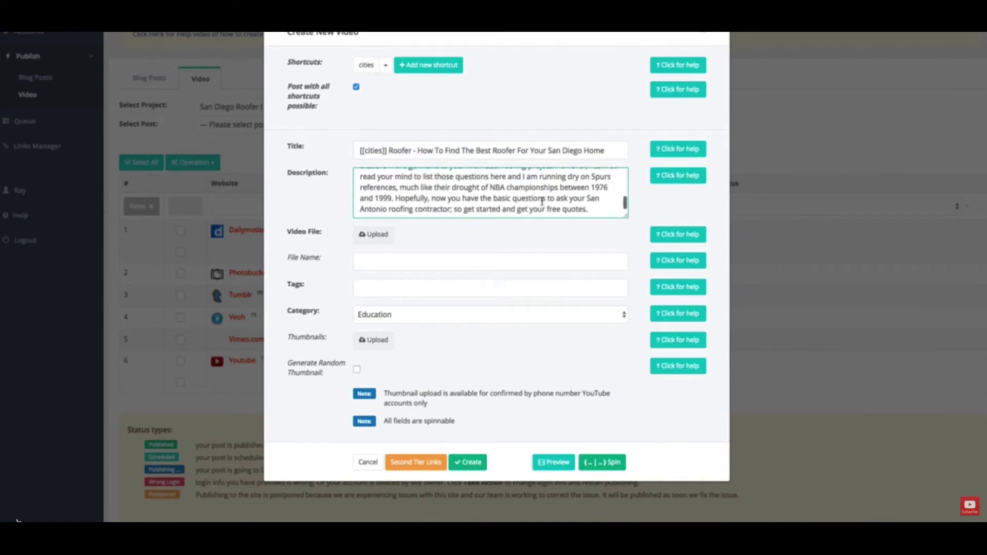
scroll(541, 201, up, 10)
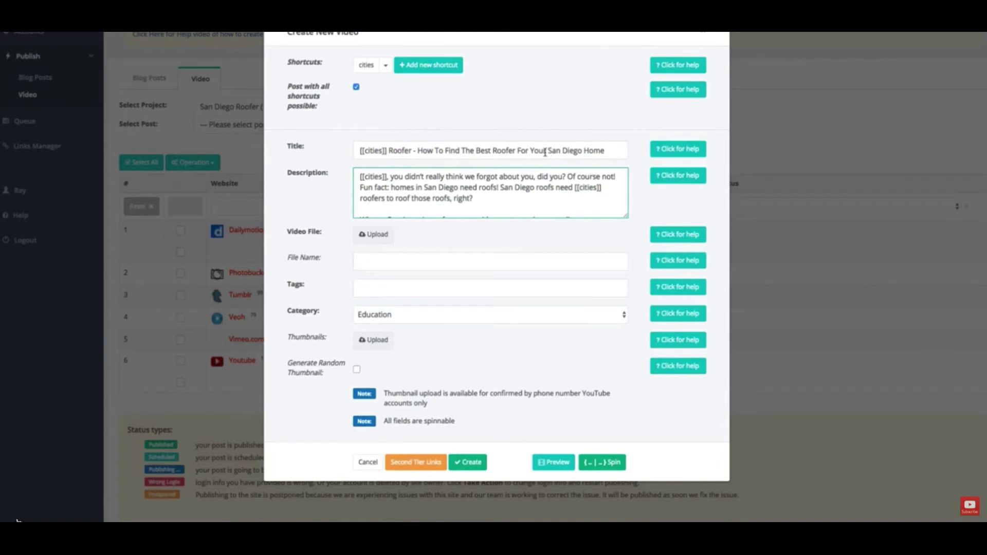
- Replace San Diego before 'Home' in the title with [[cities]]
drag(546, 151, 581, 150)
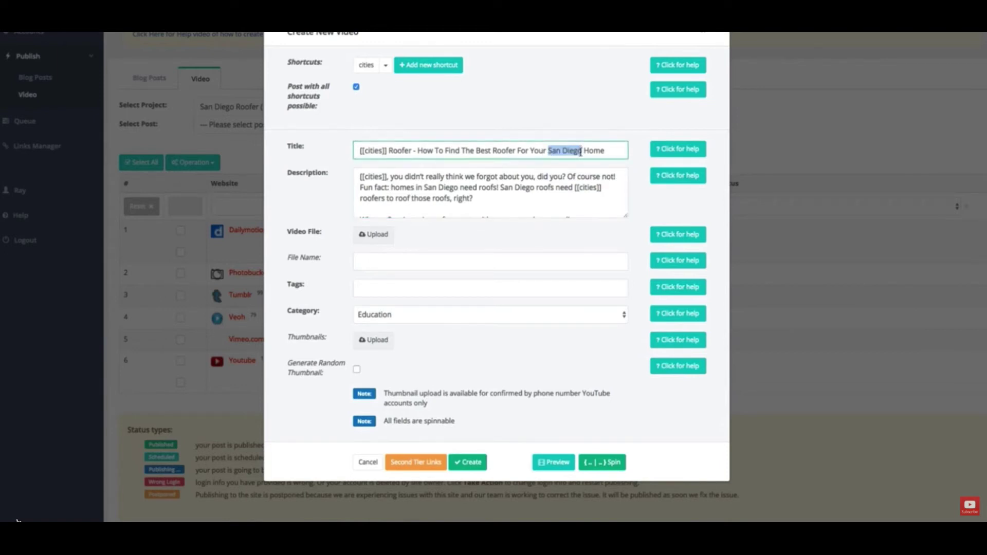
key(BackSpace)
click(369, 69)
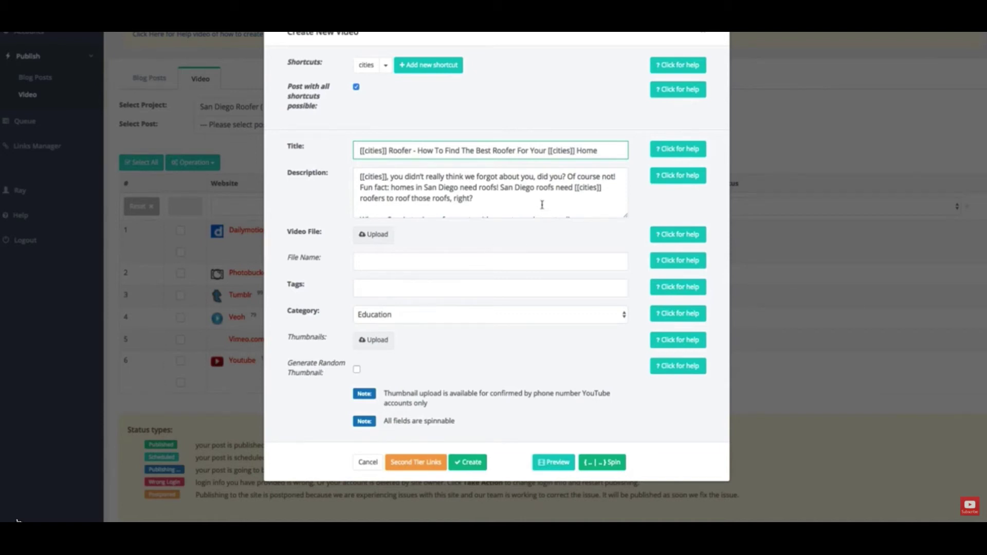
click(372, 263)
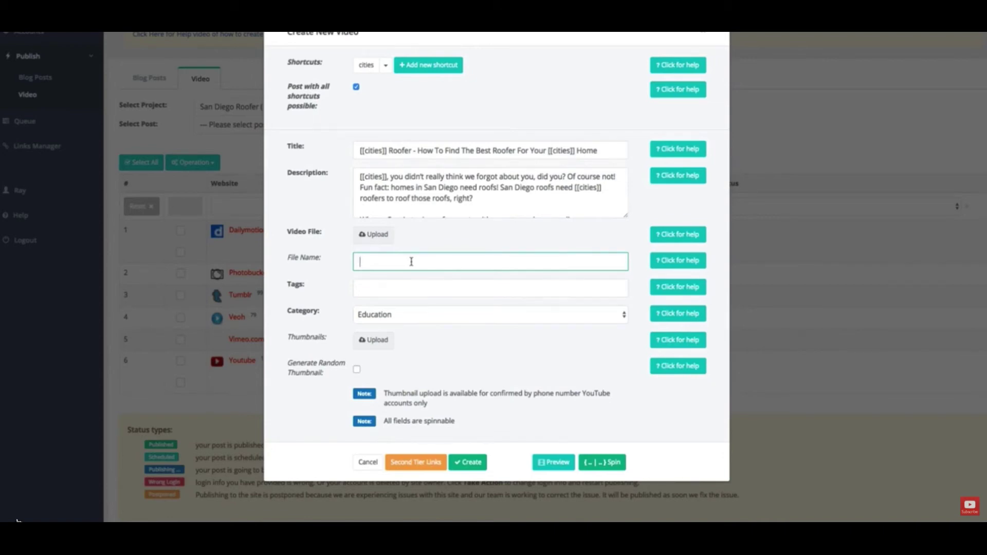
- Enter '[[cities]]-roofer.mp4' as the video file name, using the cities shortcut for the token
click(367, 68)
text(-roofer.mp4)
- Enter the tags '[[cities]] roofer, roofer [[cities]], roofing [[cities]], cities [[cities]]'
click(391, 291)
click(368, 66)
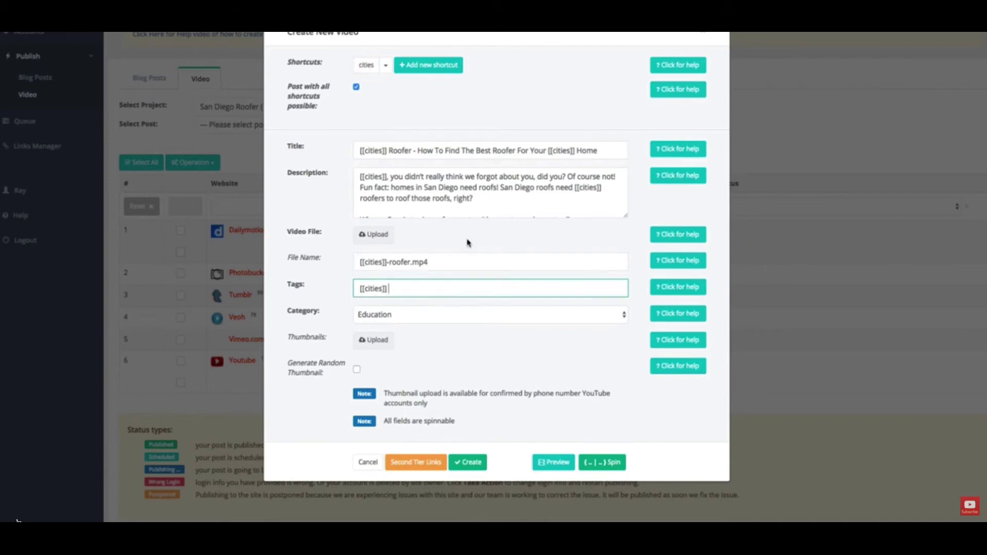
text(roofer, roofer)
click(366, 65)
text(, roof)
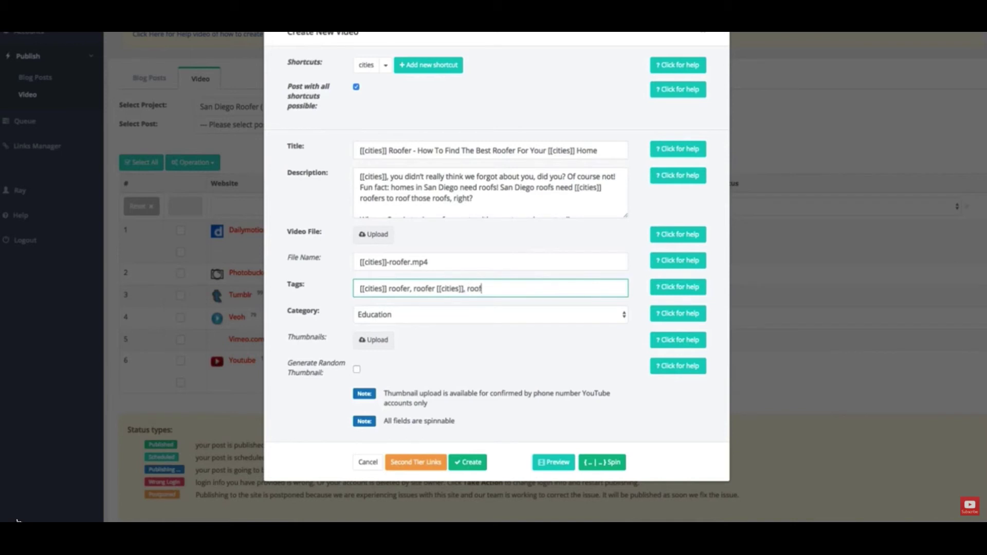
text(ing)
click(366, 65)
text(, cities)
click(366, 66)
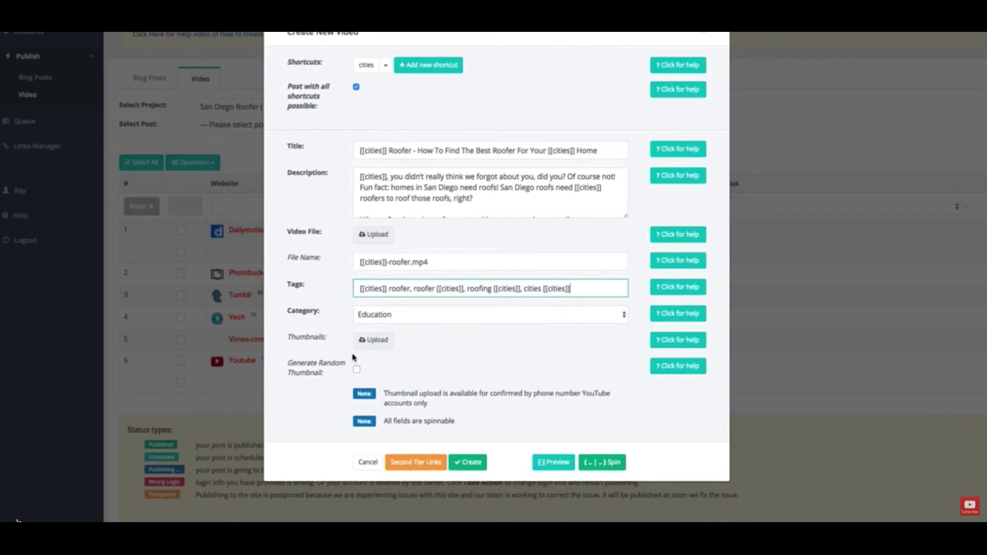
click(384, 240)
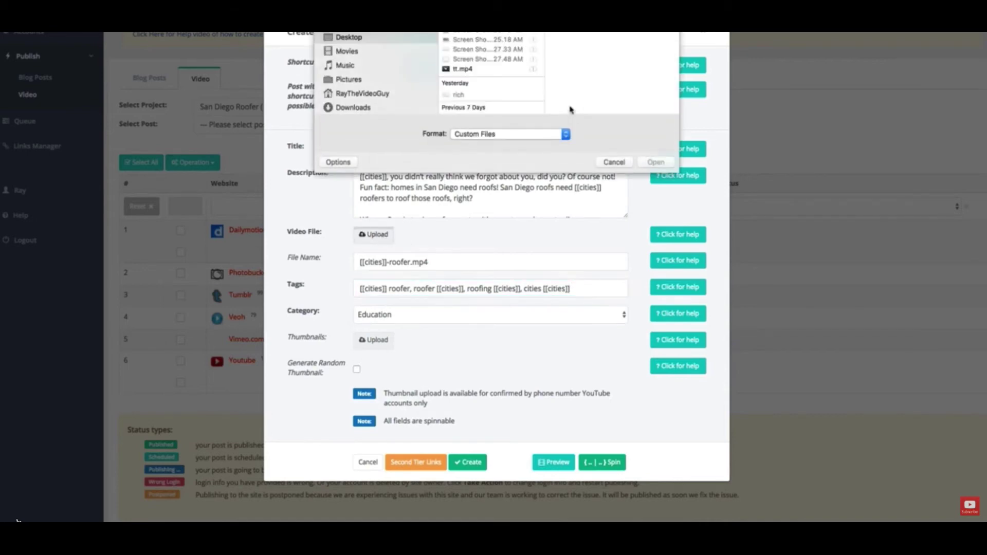
- Attach Roofer.mp4 from the demo videos folder and enable Generate Random Thumbnail
click(488, 29)
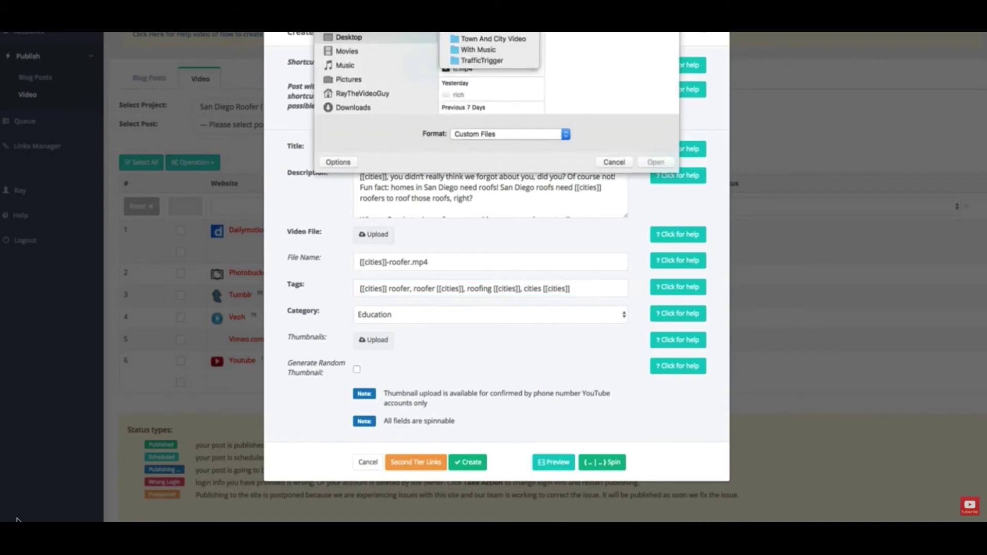
click(486, 28)
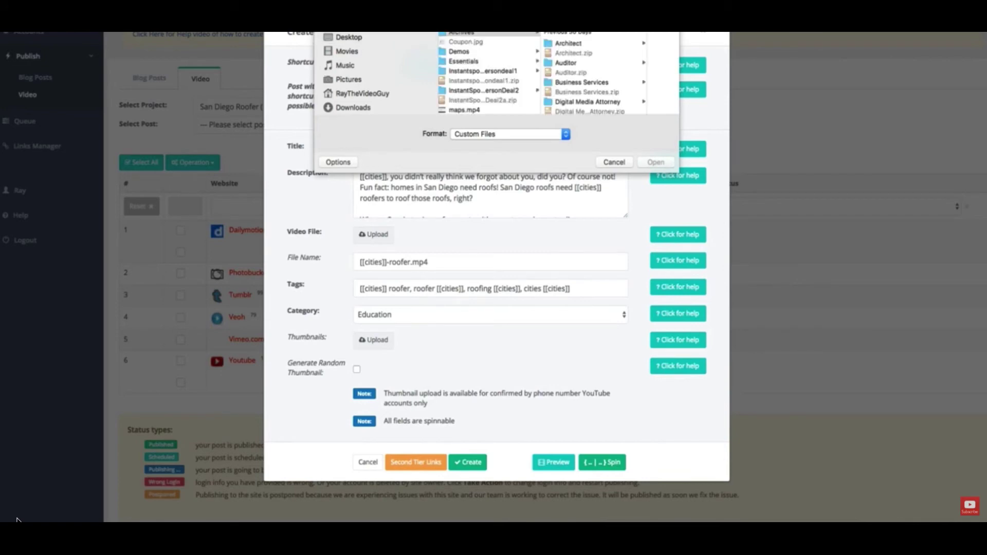
click(514, 29)
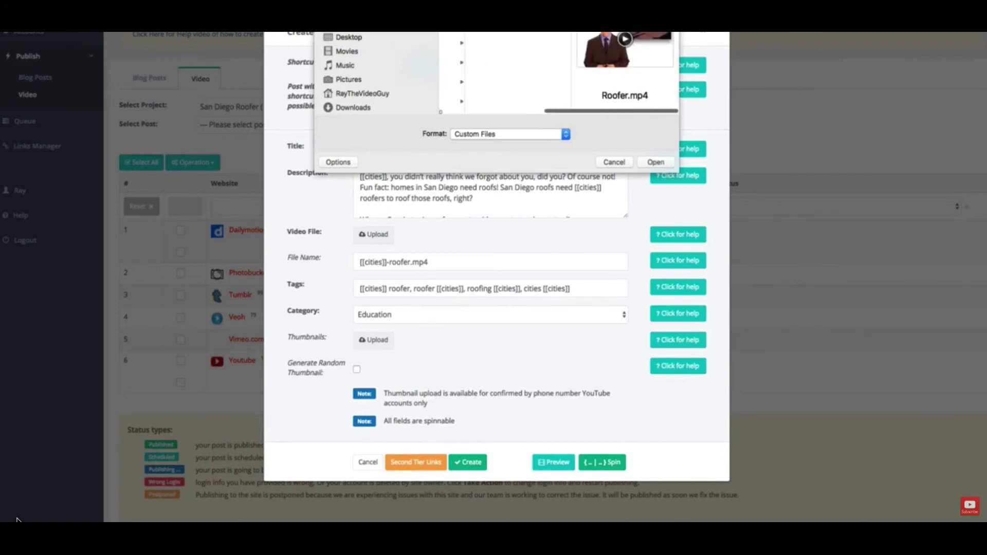
click(653, 162)
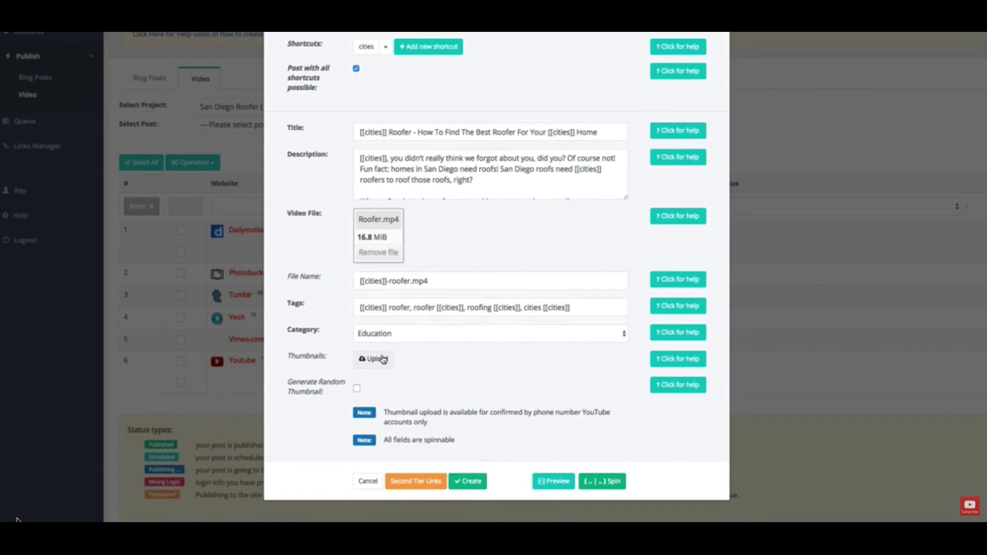
click(356, 389)
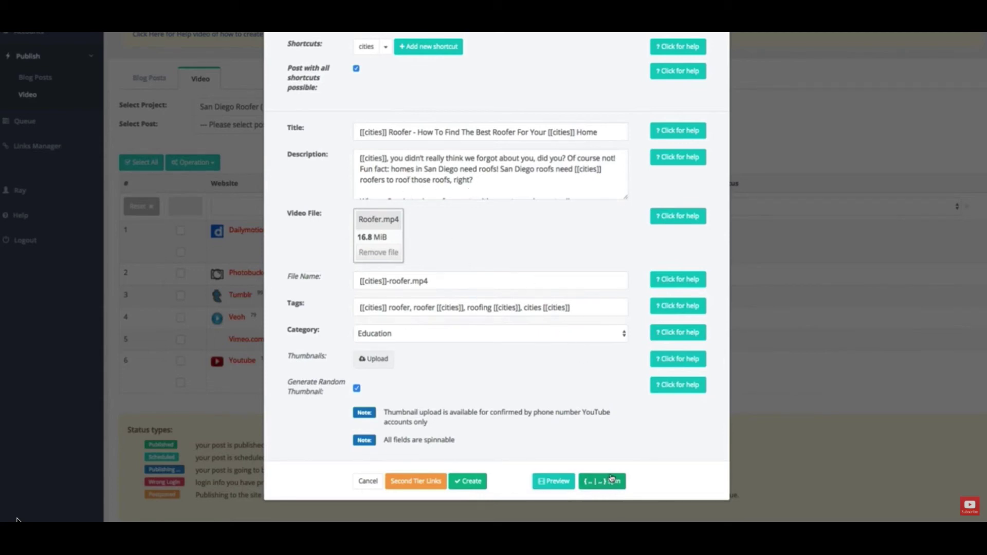
- Set the post's category to Education and scroll down the completed video form
click(455, 175)
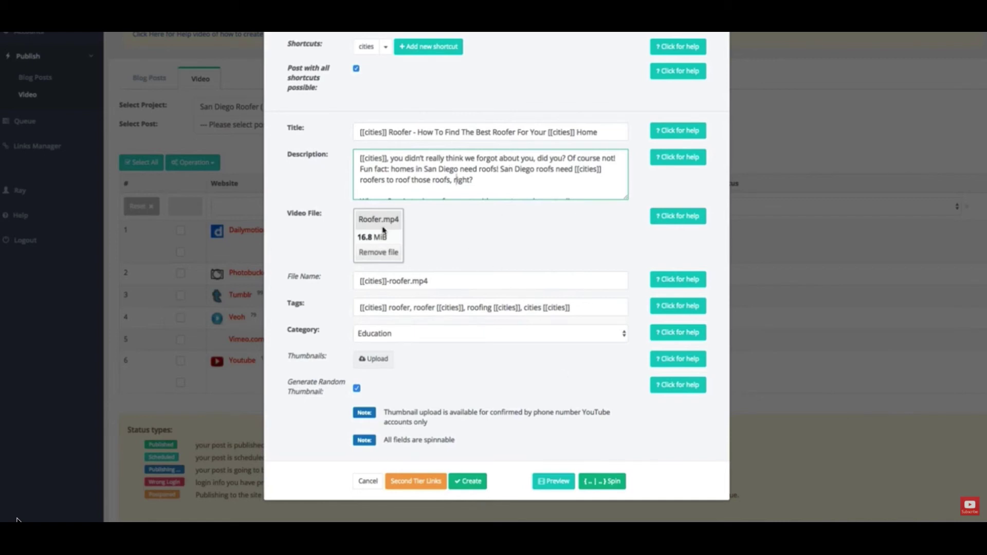
scroll(548, 182, down, 1)
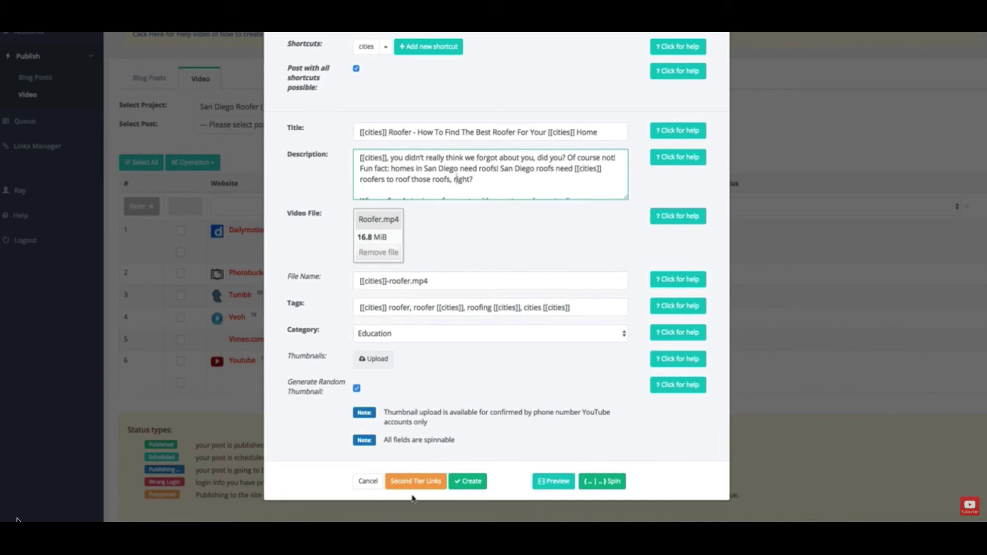
- Create the post and tick all eight Dailymotion, Photobucket, Tumblr, Veoh, Vimeo and Youtube accounts
click(472, 483)
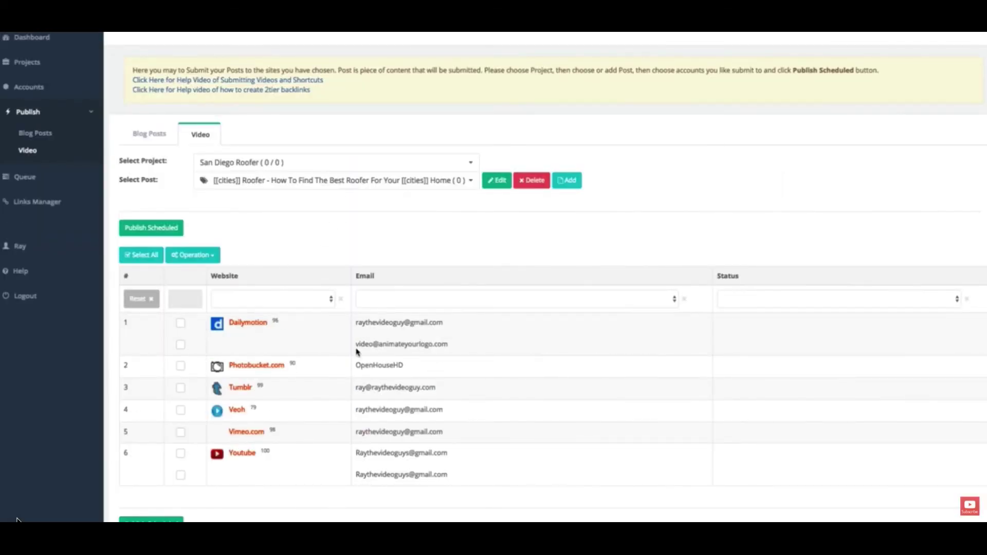
scroll(297, 361, down, 2)
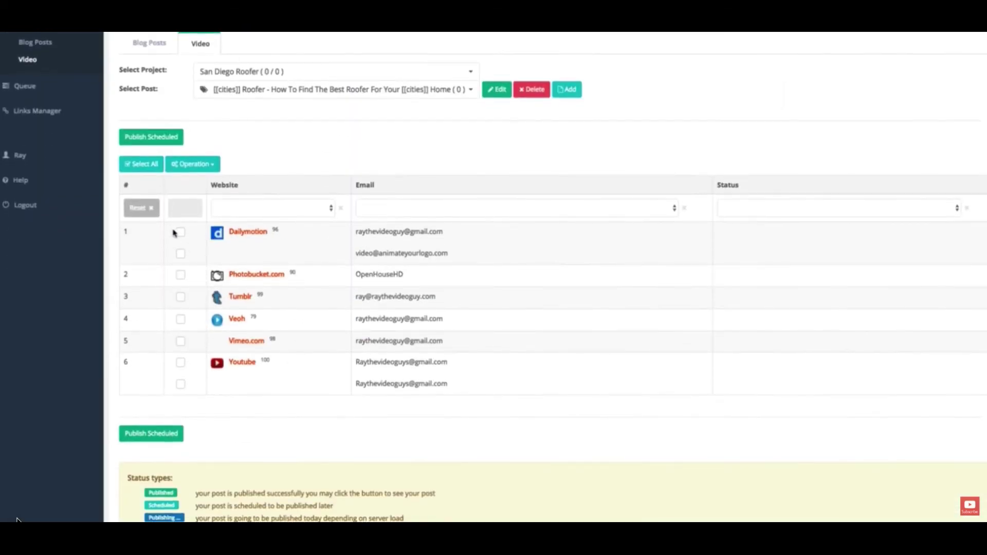
click(180, 235)
click(180, 254)
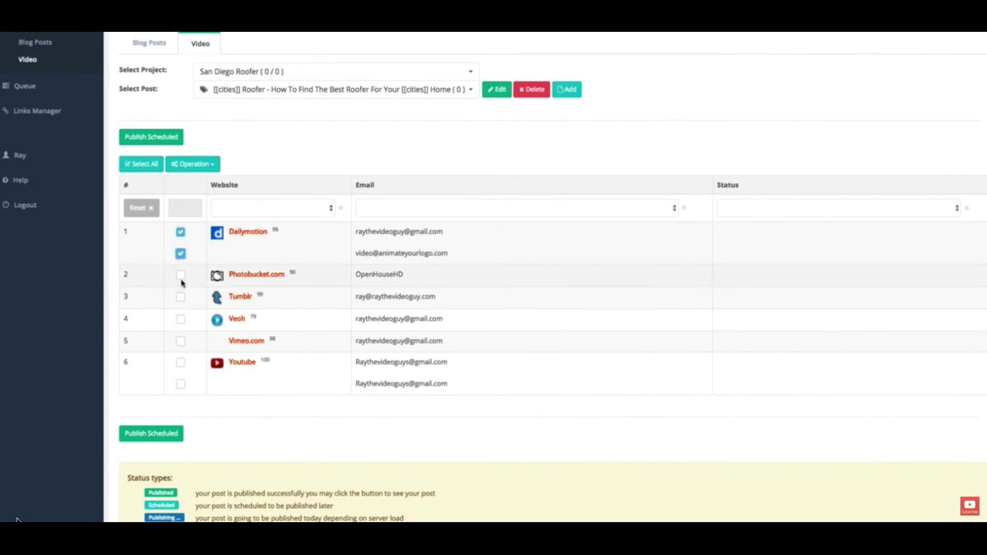
click(180, 275)
click(179, 297)
click(180, 323)
click(180, 341)
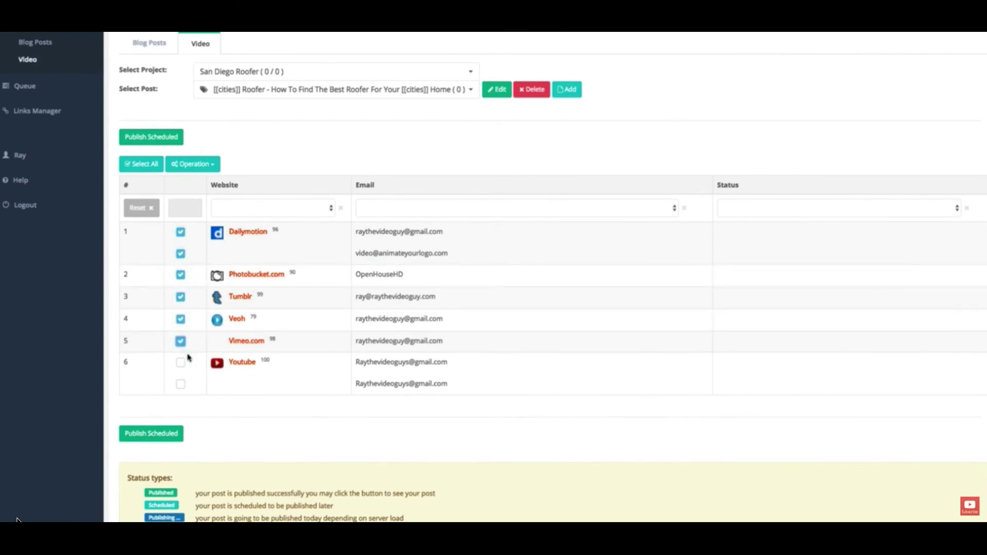
click(181, 362)
click(181, 385)
scroll(290, 196, up, 1)
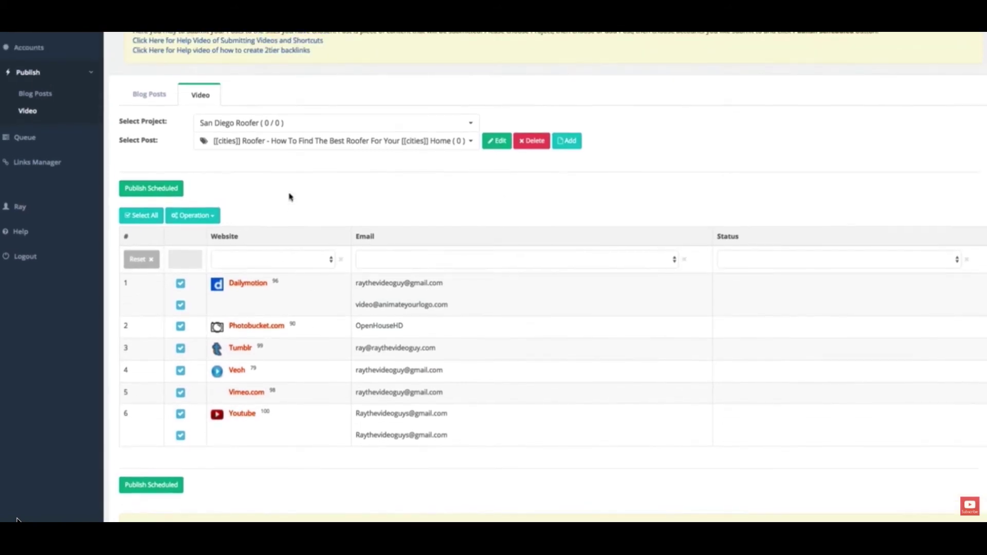
- Schedule publishing to start on 03/15/2017 at 7:00 PM
click(152, 189)
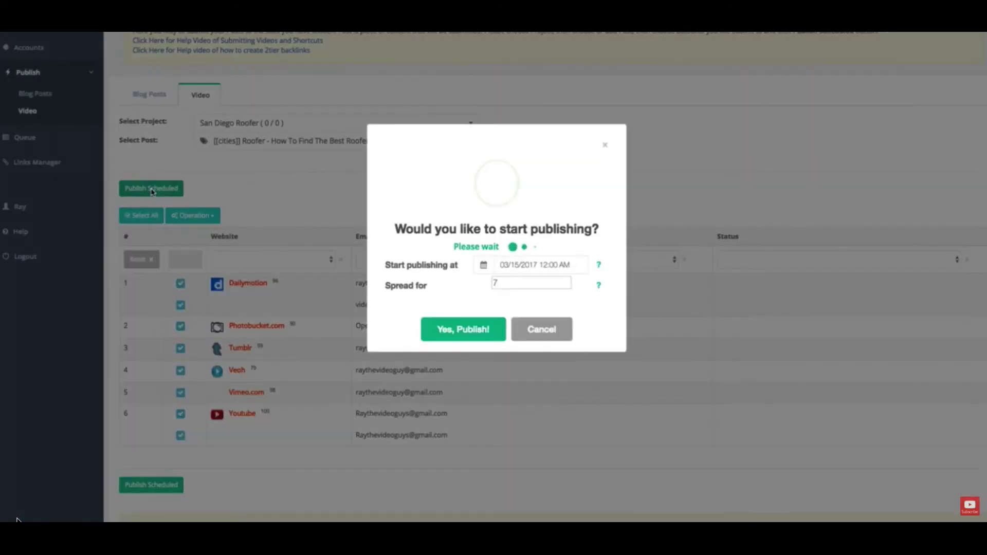
click(530, 266)
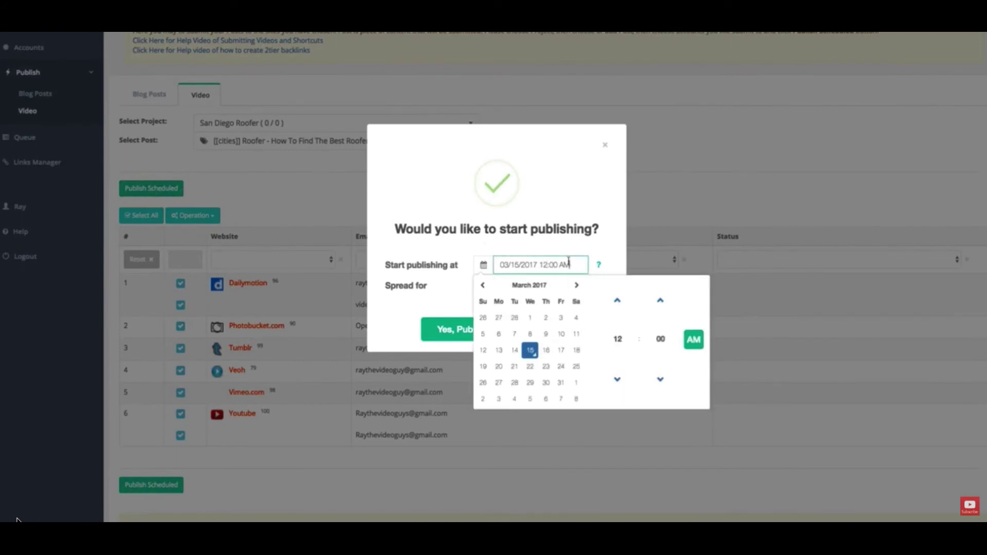
click(617, 386)
click(618, 386)
click(617, 303)
click(617, 304)
click(617, 304)
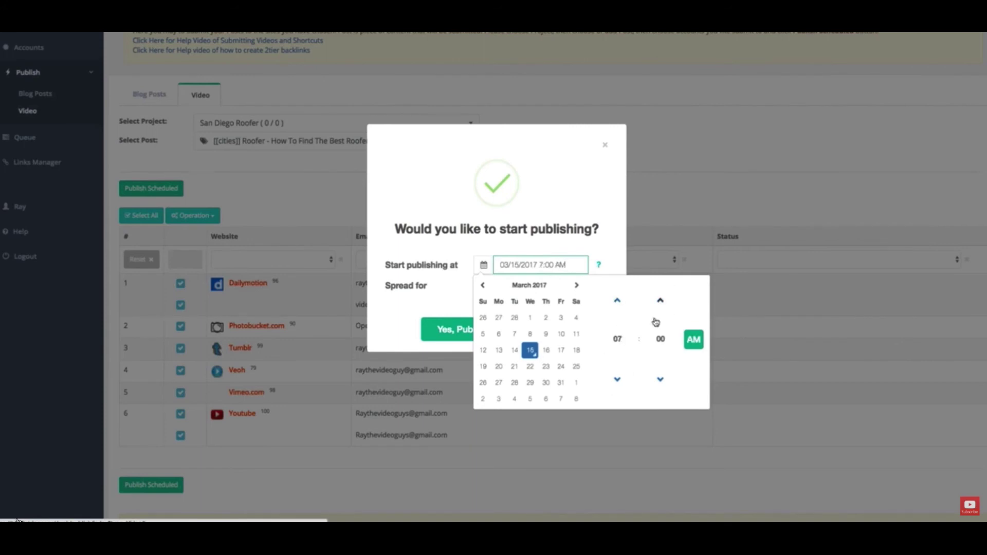
click(693, 339)
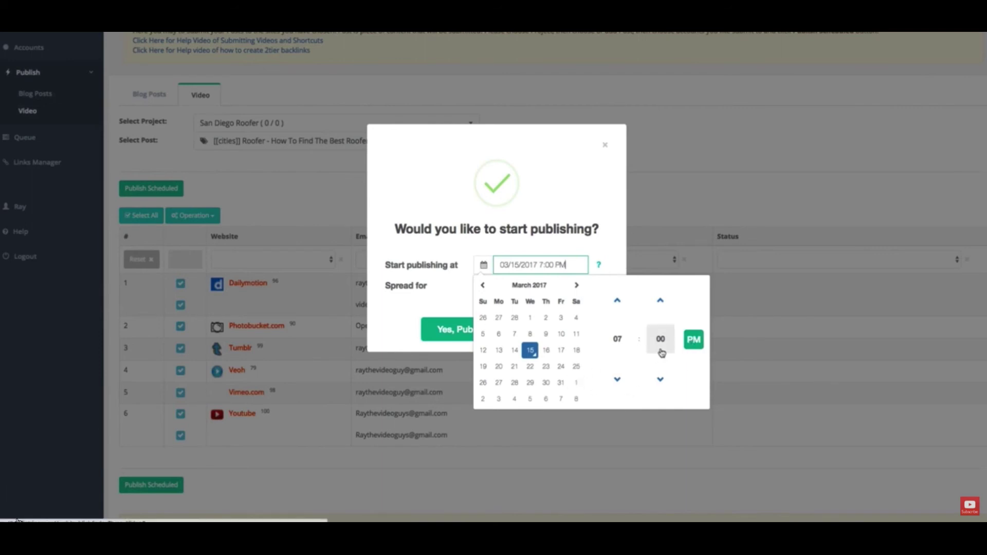
click(564, 237)
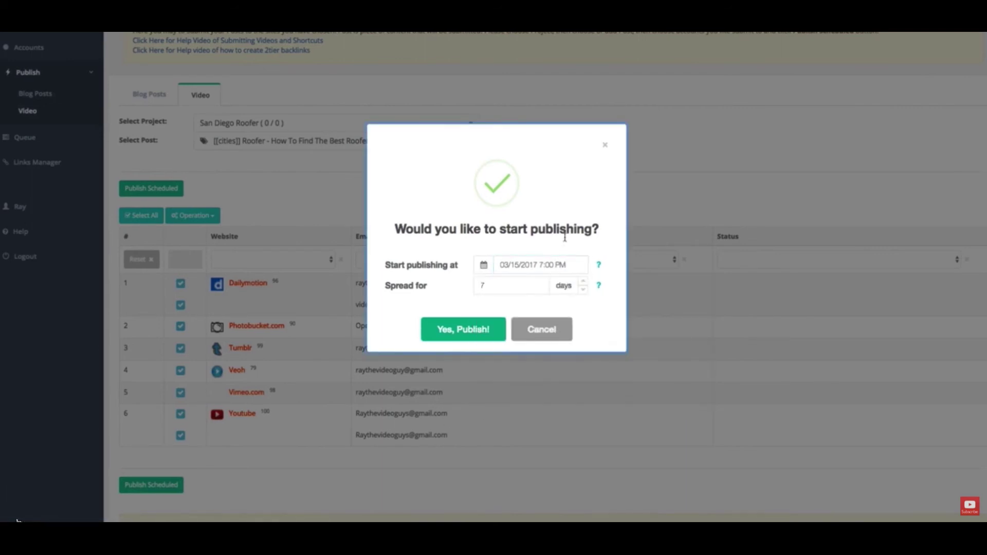
- Change the spread from 7 to 15 days and confirm the publish
click(495, 285)
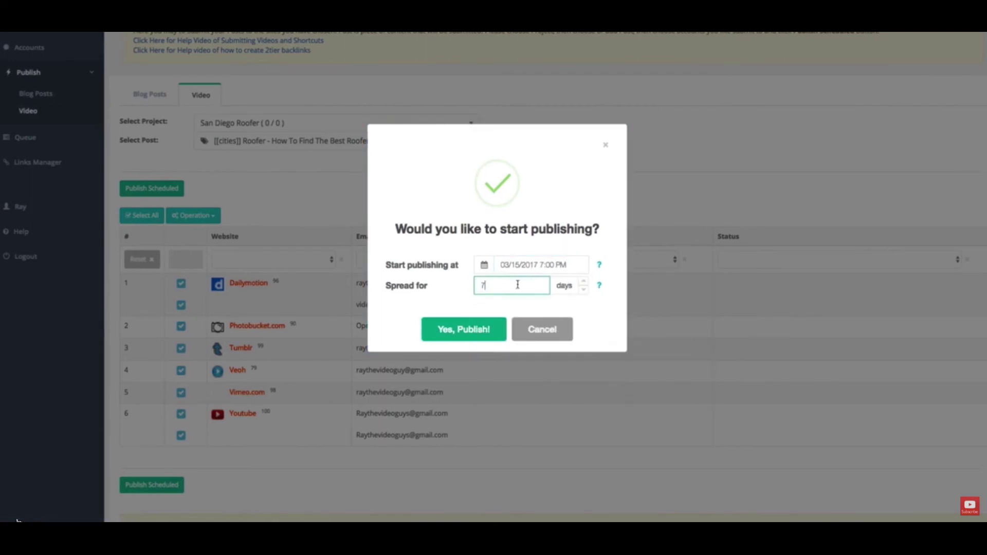
key(BackSpace)
text(15)
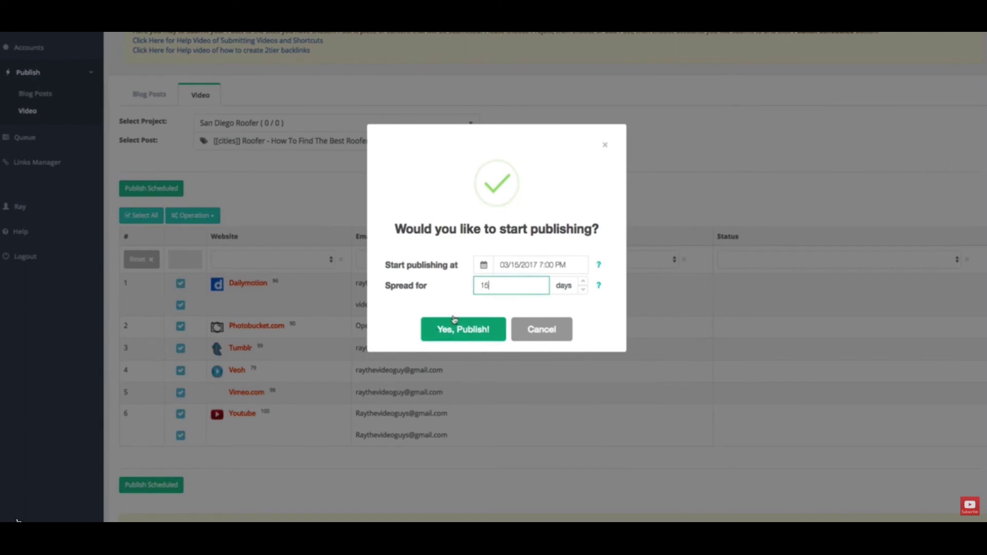
click(464, 330)
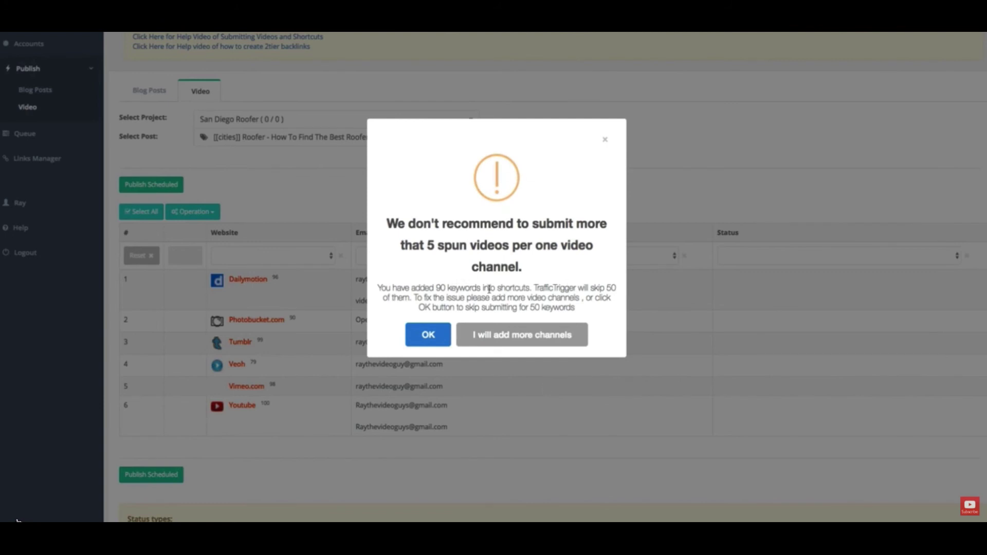
- Accept the warning that extra spun keywords will be skipped, so publishing starts
click(430, 336)
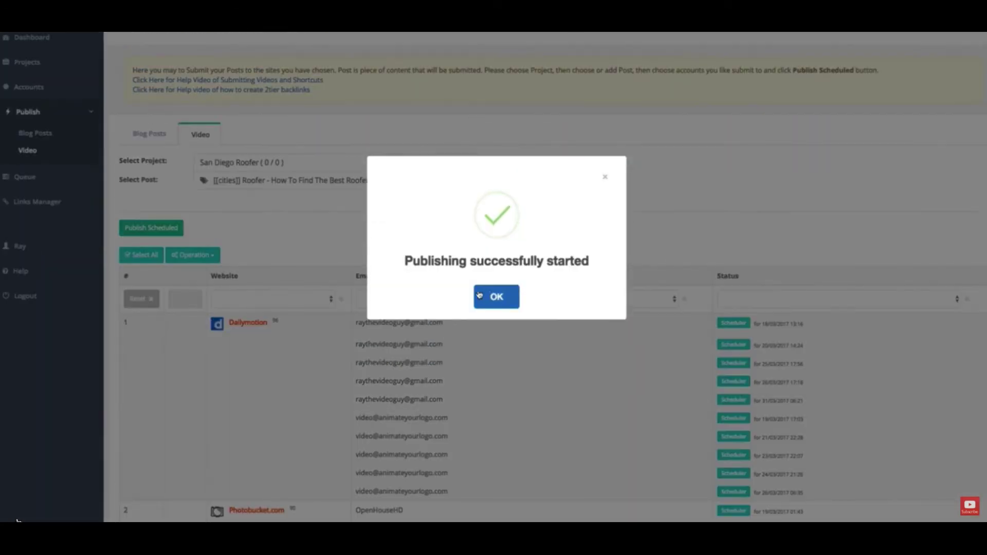
- Dismiss the 'Publishing successfully started' message and review every account's Scheduler dates
click(497, 297)
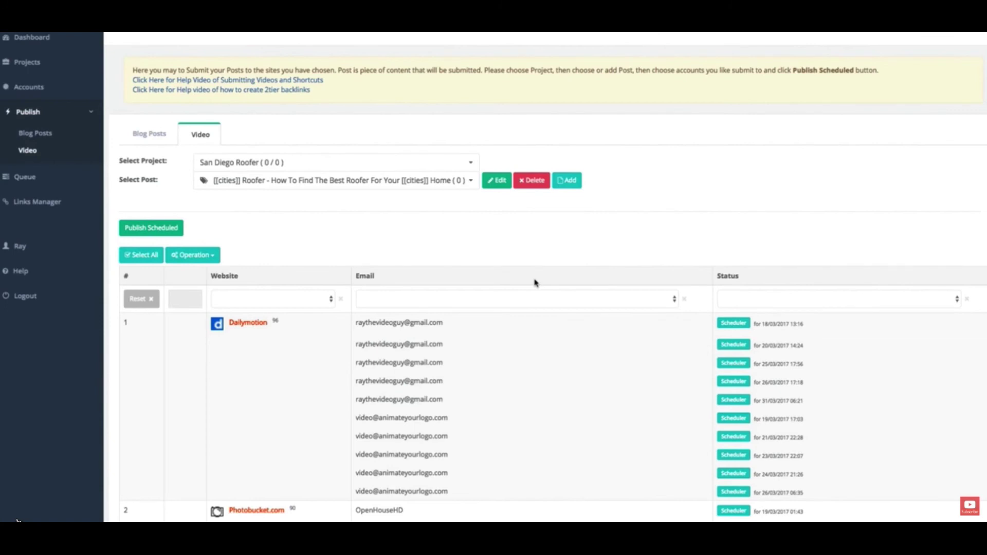
scroll(534, 282, down, 5)
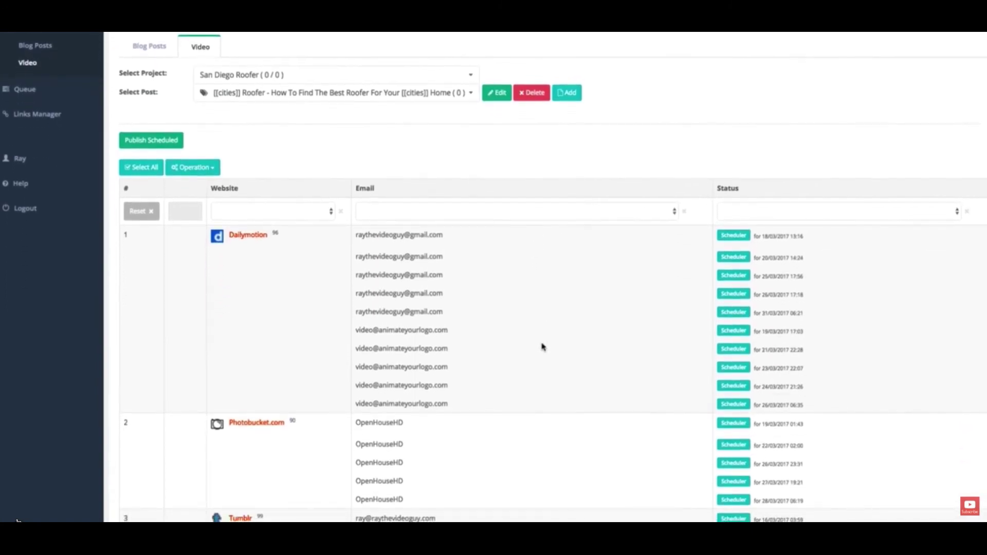
scroll(543, 346, down, 10)
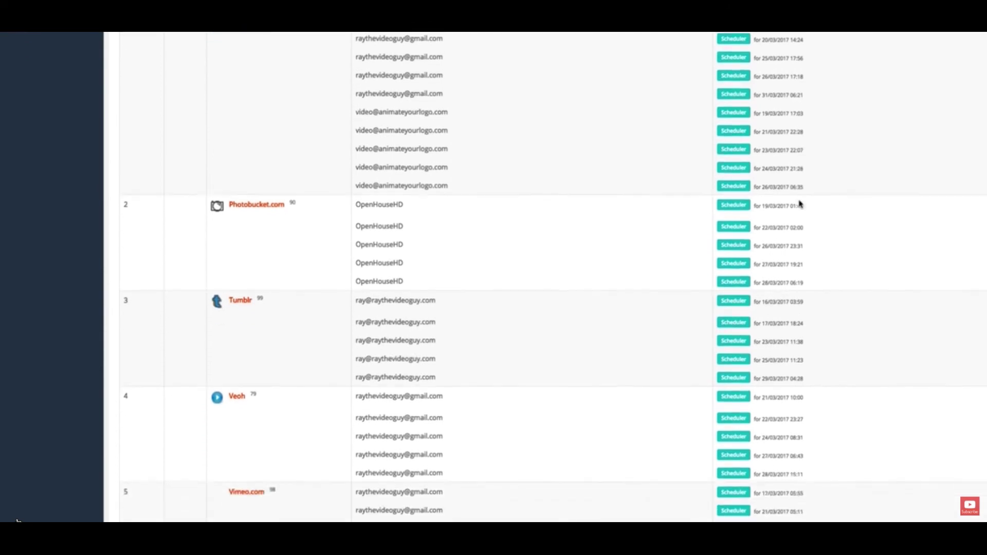
scroll(756, 240, down, 13)
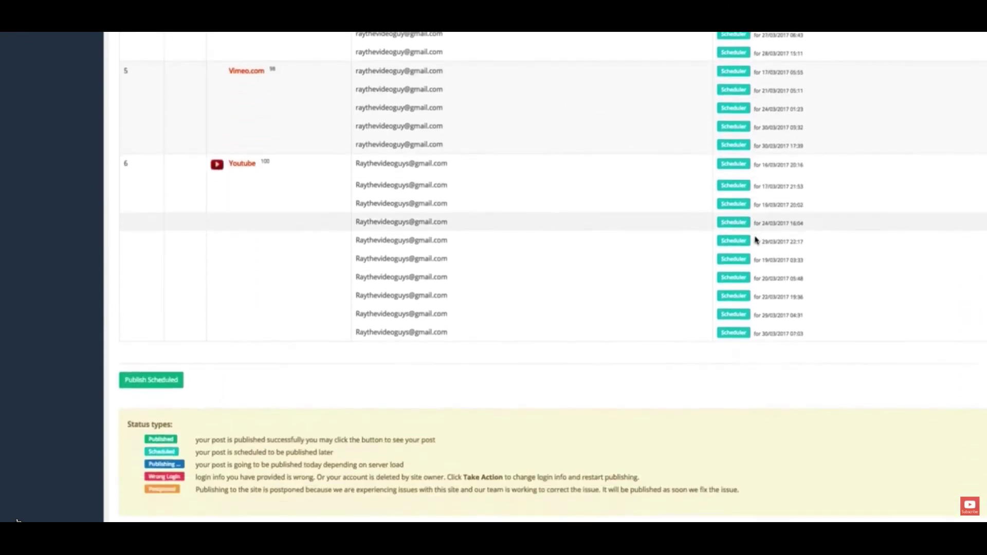
scroll(553, 218, up, 1)
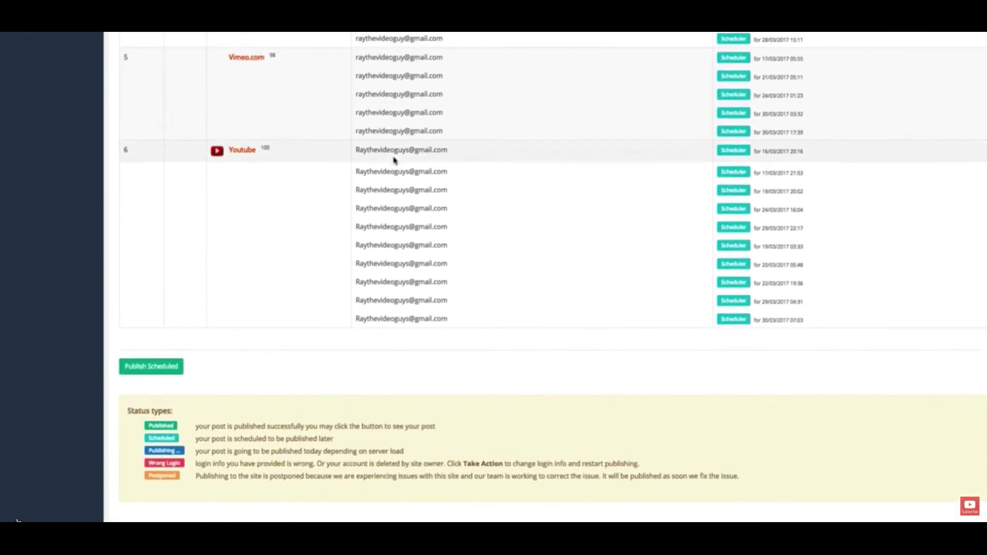
scroll(393, 323, up, 13)
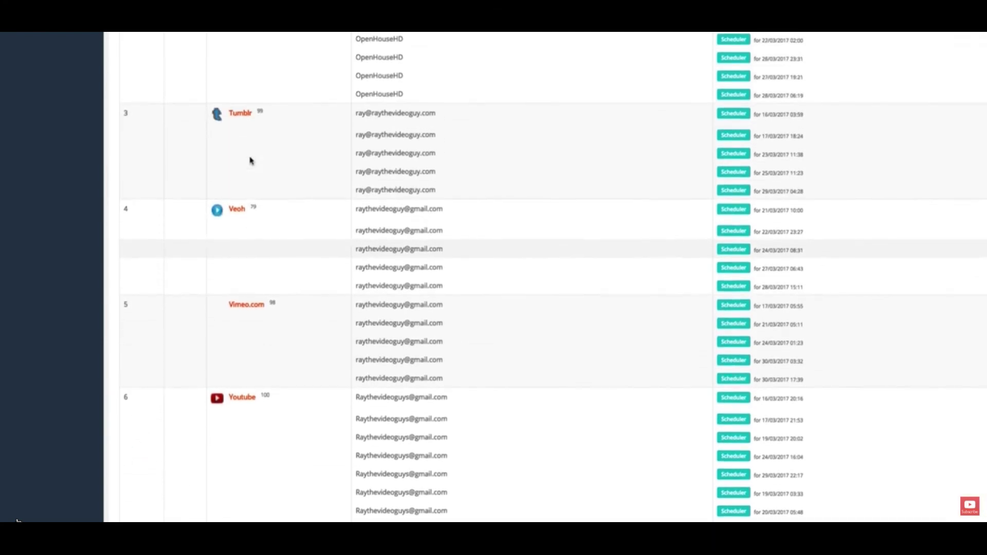
scroll(265, 154, up, 5)
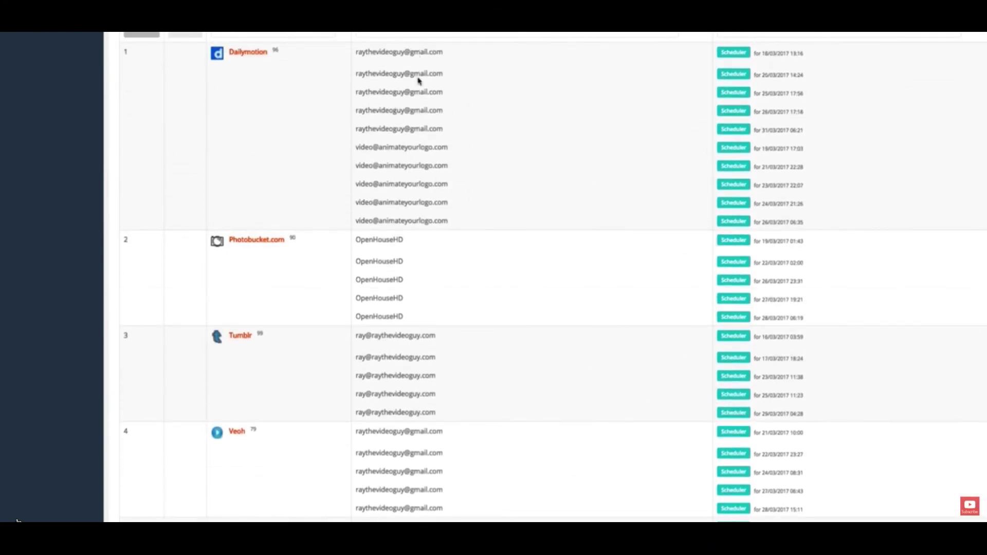
scroll(478, 185, up, 6)
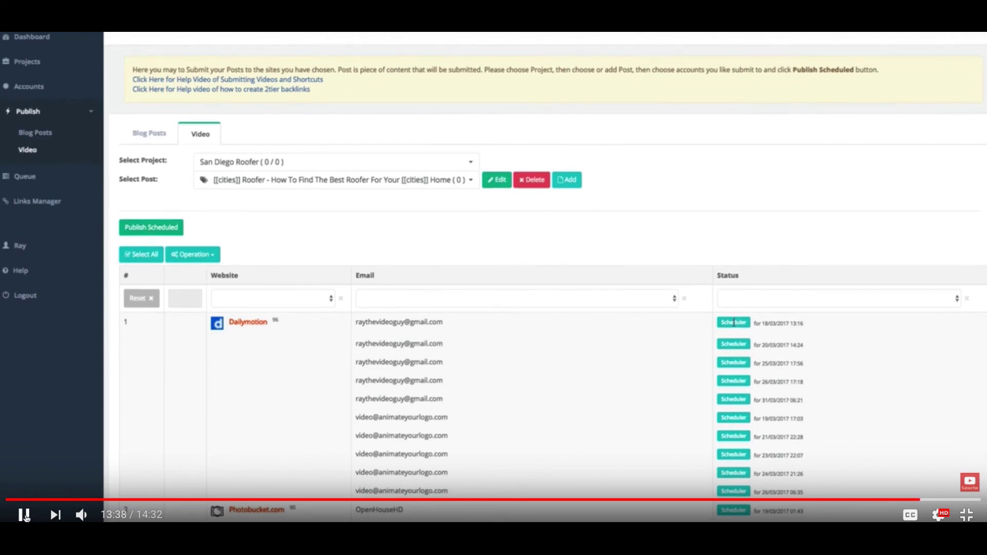
- Go to the Accounts entry in the sidebar to show the Test project's Accounts Desk
mouse_move(81, 515)
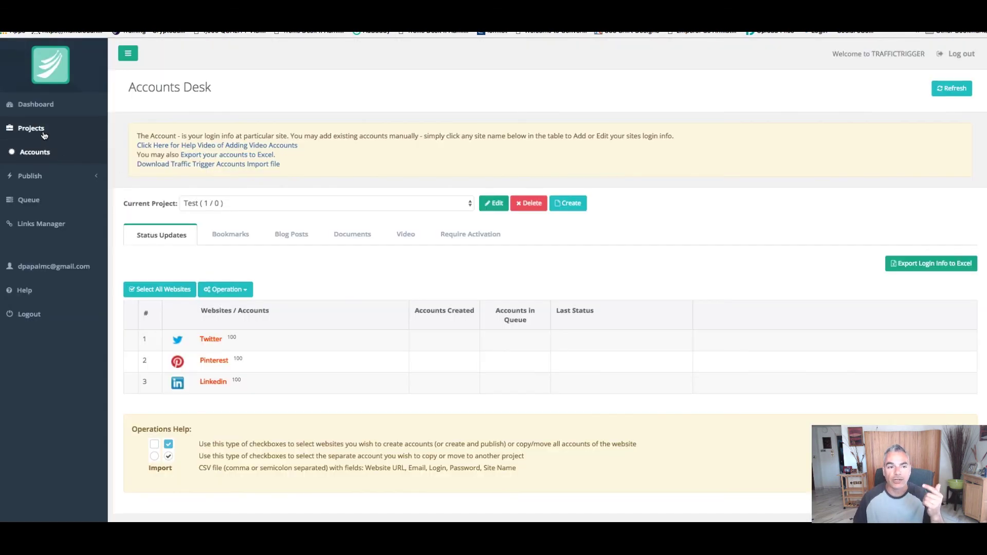
click(44, 133)
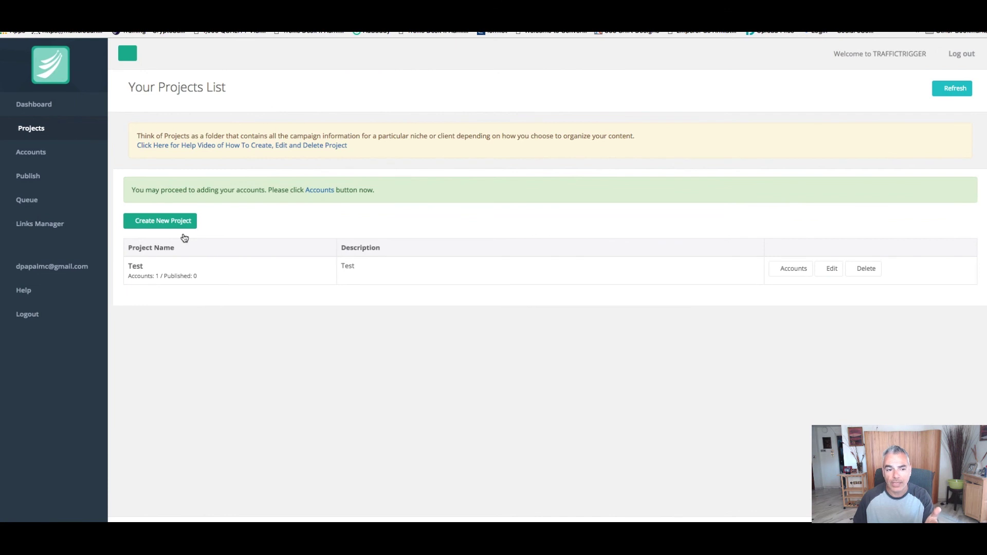
click(170, 222)
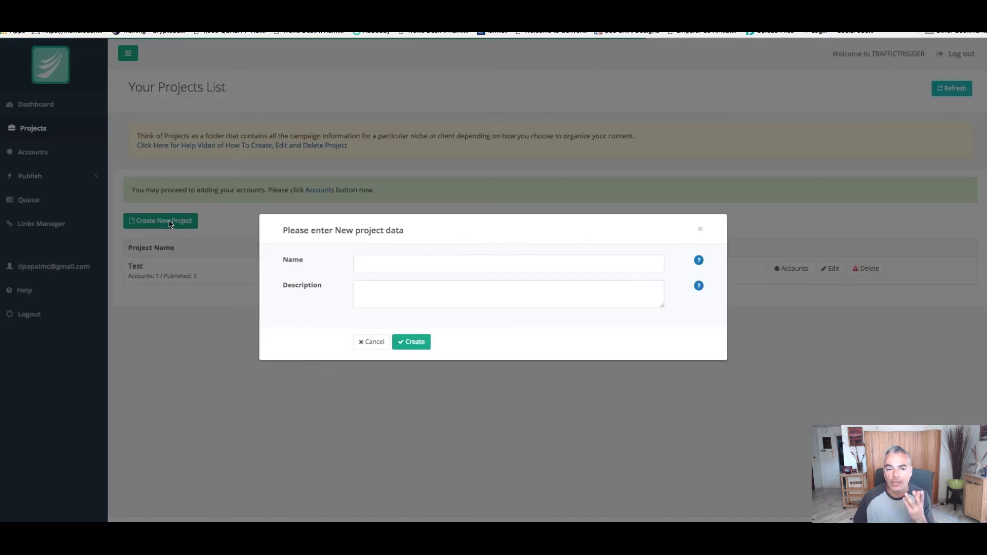
click(516, 262)
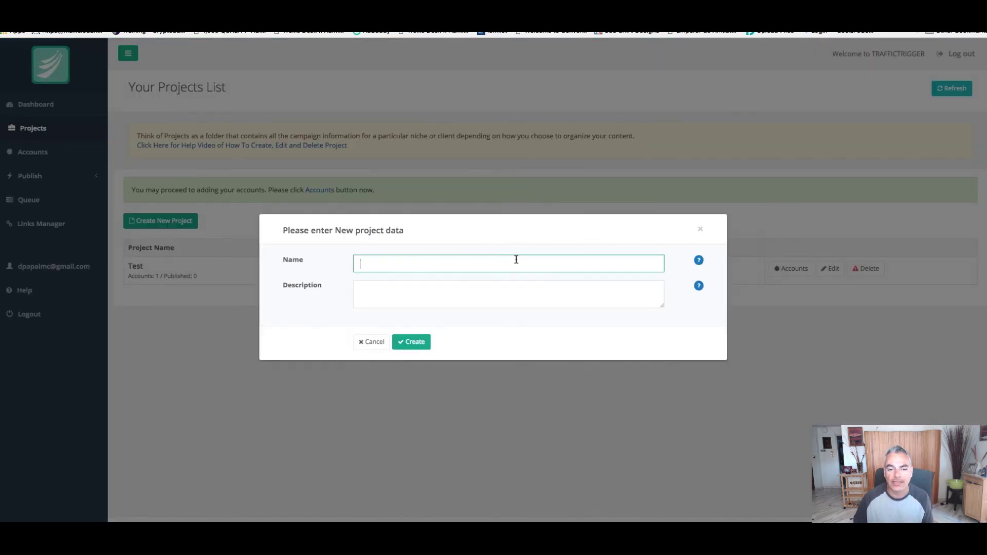
click(371, 347)
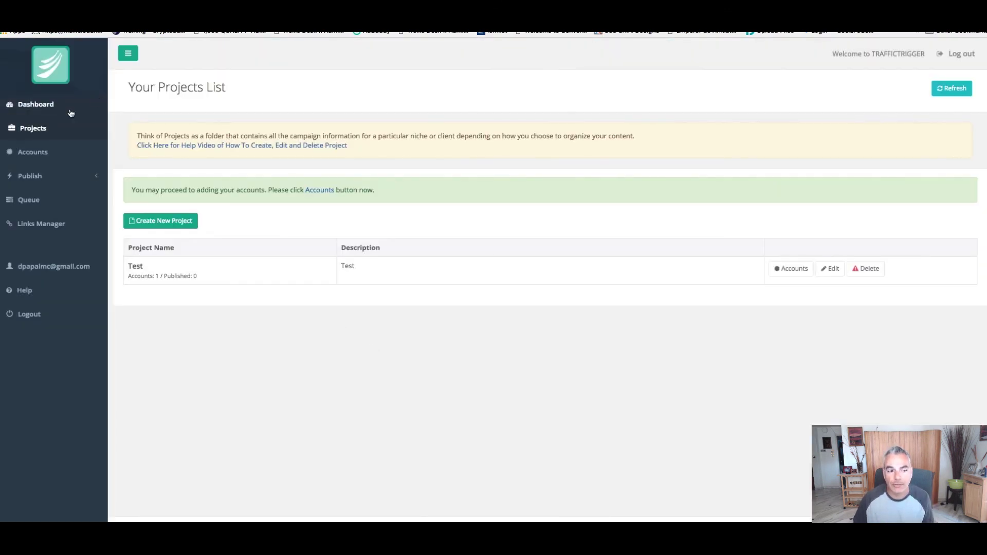
click(38, 152)
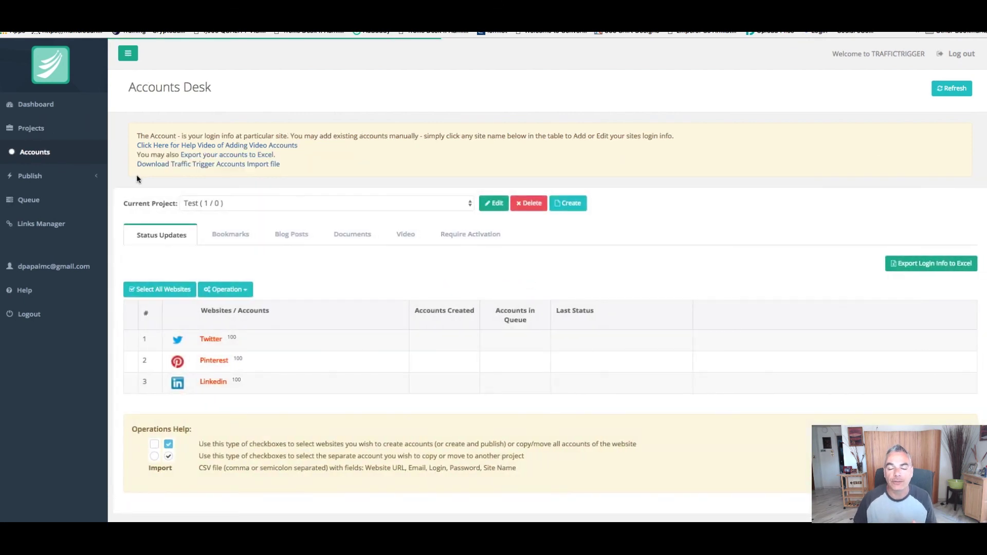